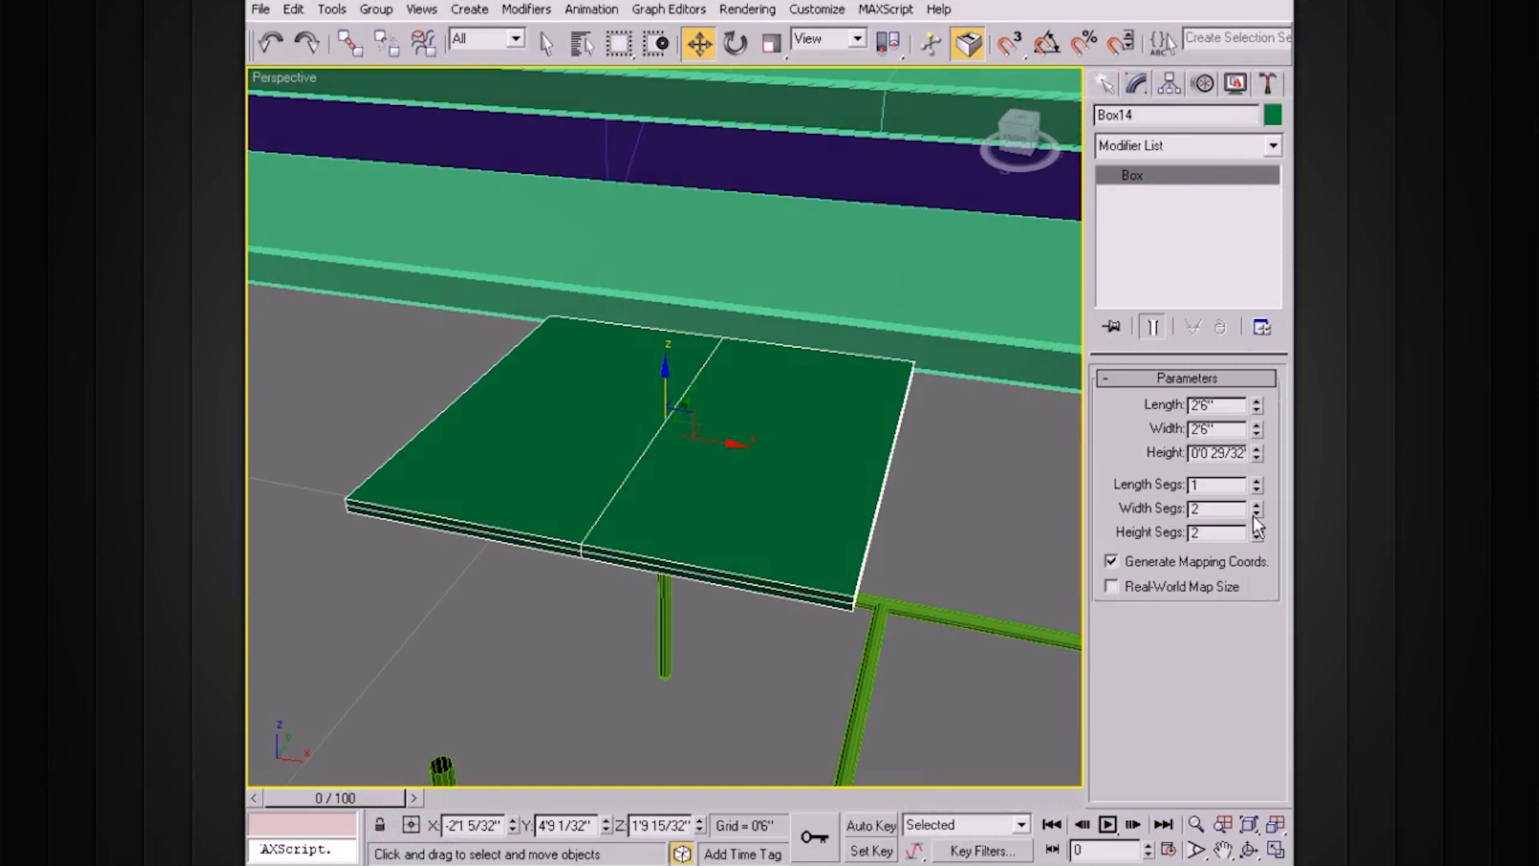
Set the square tabletop box's width segments to 1 and convert it to an Editable Poly.
alt+middle_drag(942, 466, 891, 433)
scroll(870, 445, up, 3)
right_click(954, 487)
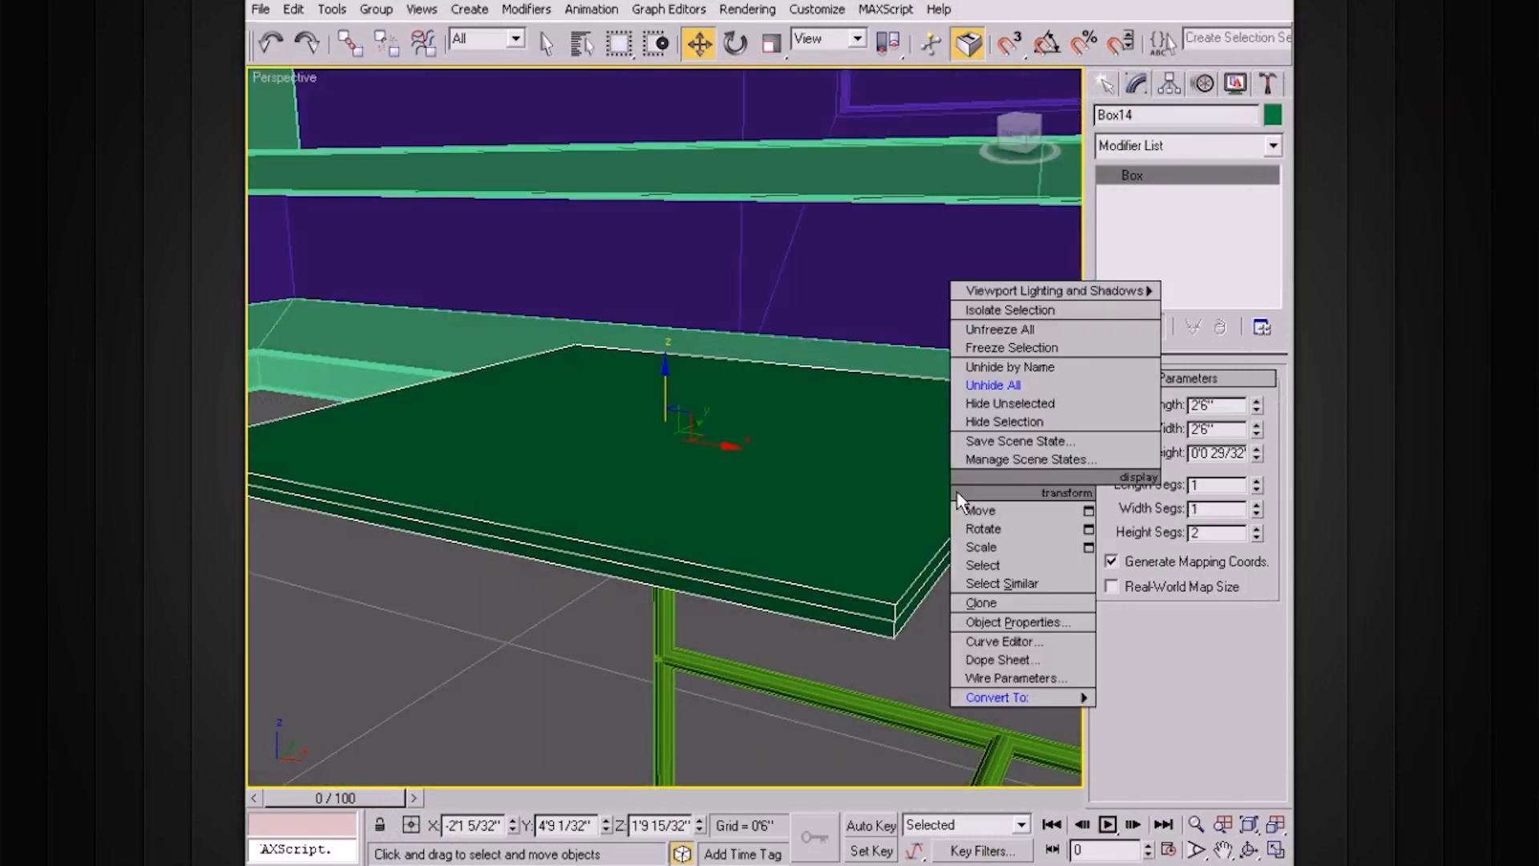
mouse_move(994, 696)
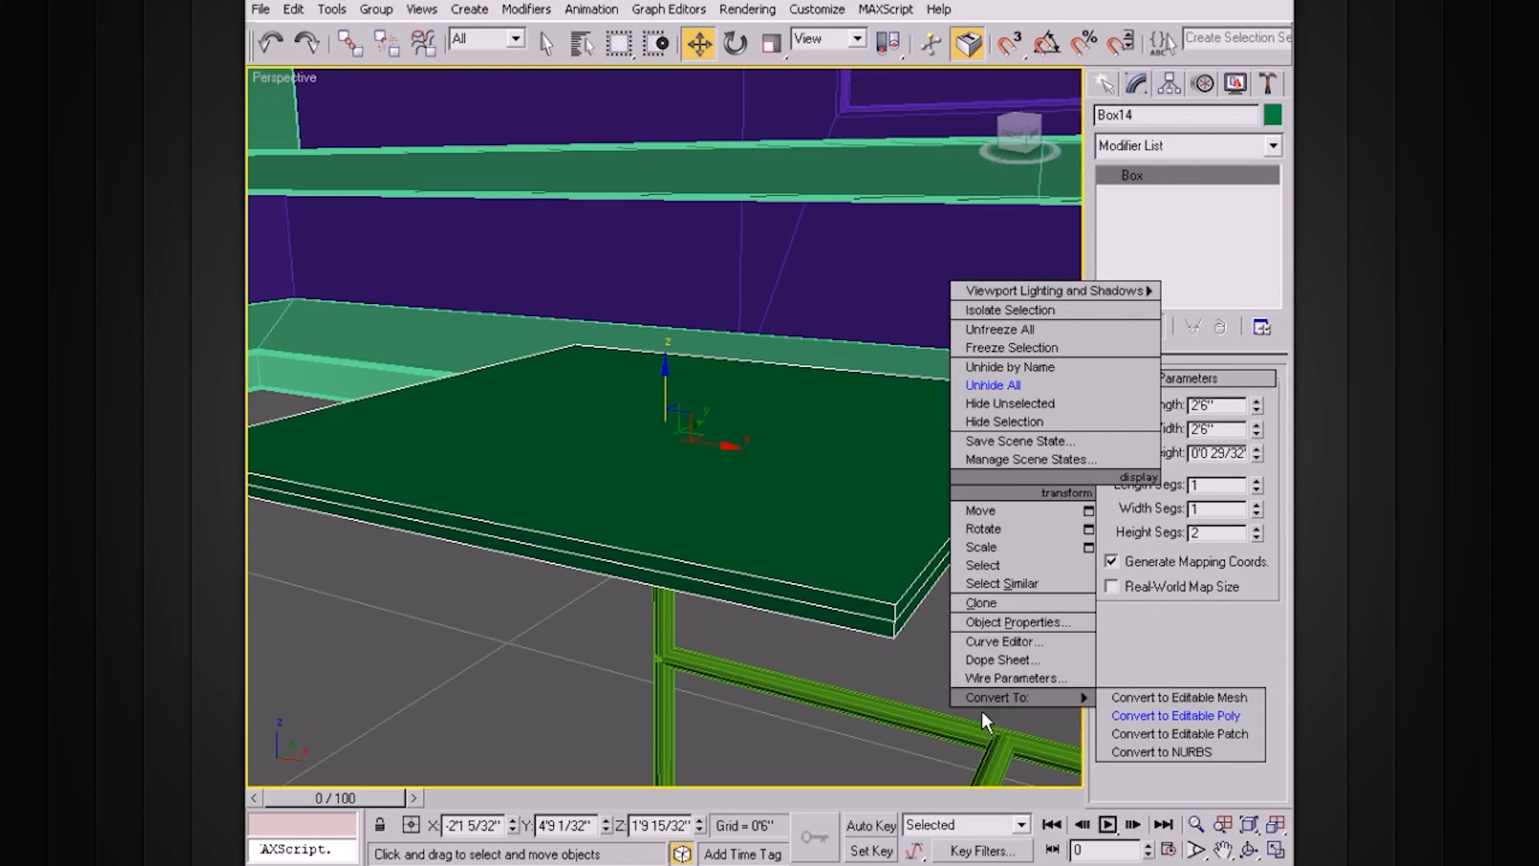
click(1146, 715)
Clone the tabletop downward as a copy and scale the copy uniformly to about a third of its size.
alt+middle_drag(930, 475, 891, 429)
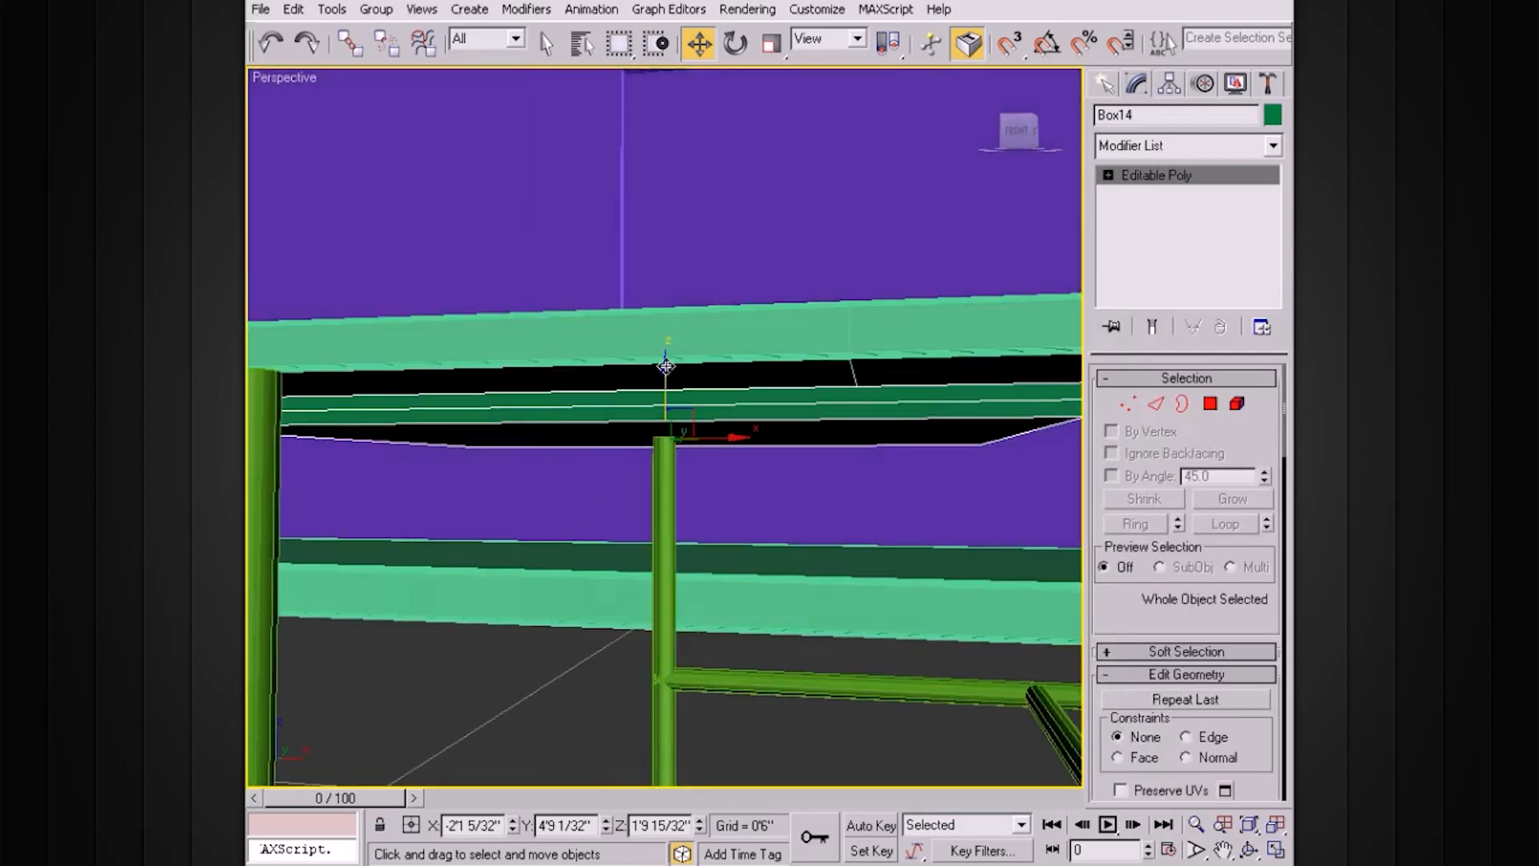
shift+drag(664, 363, 672, 400)
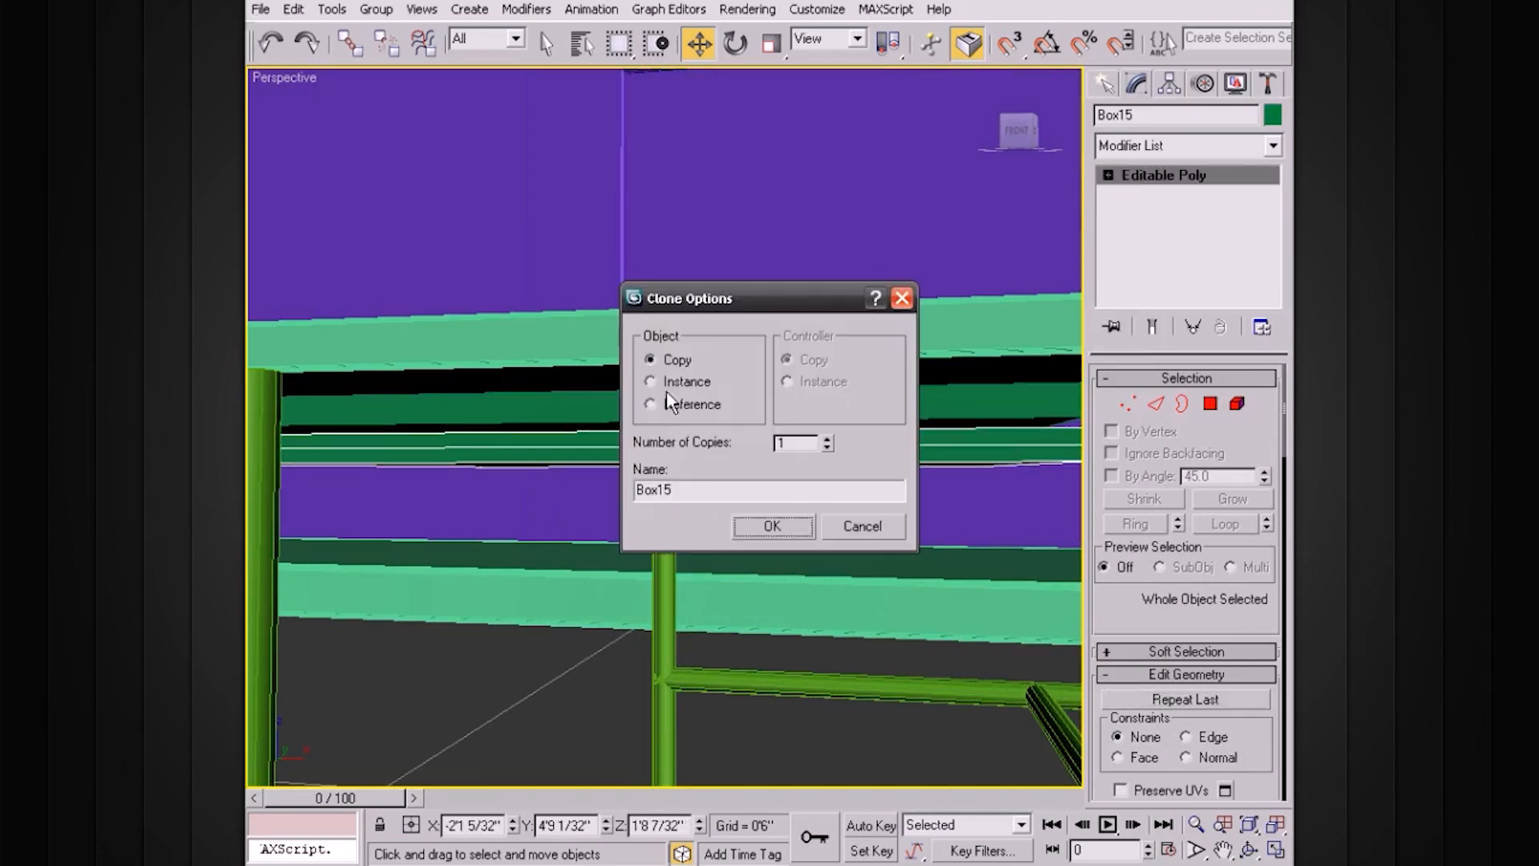
click(774, 533)
key(r)
mouse_move(673, 473)
mouse_down()
mouse_move(629, 543)
mouse_move(591, 684)
mouse_up()
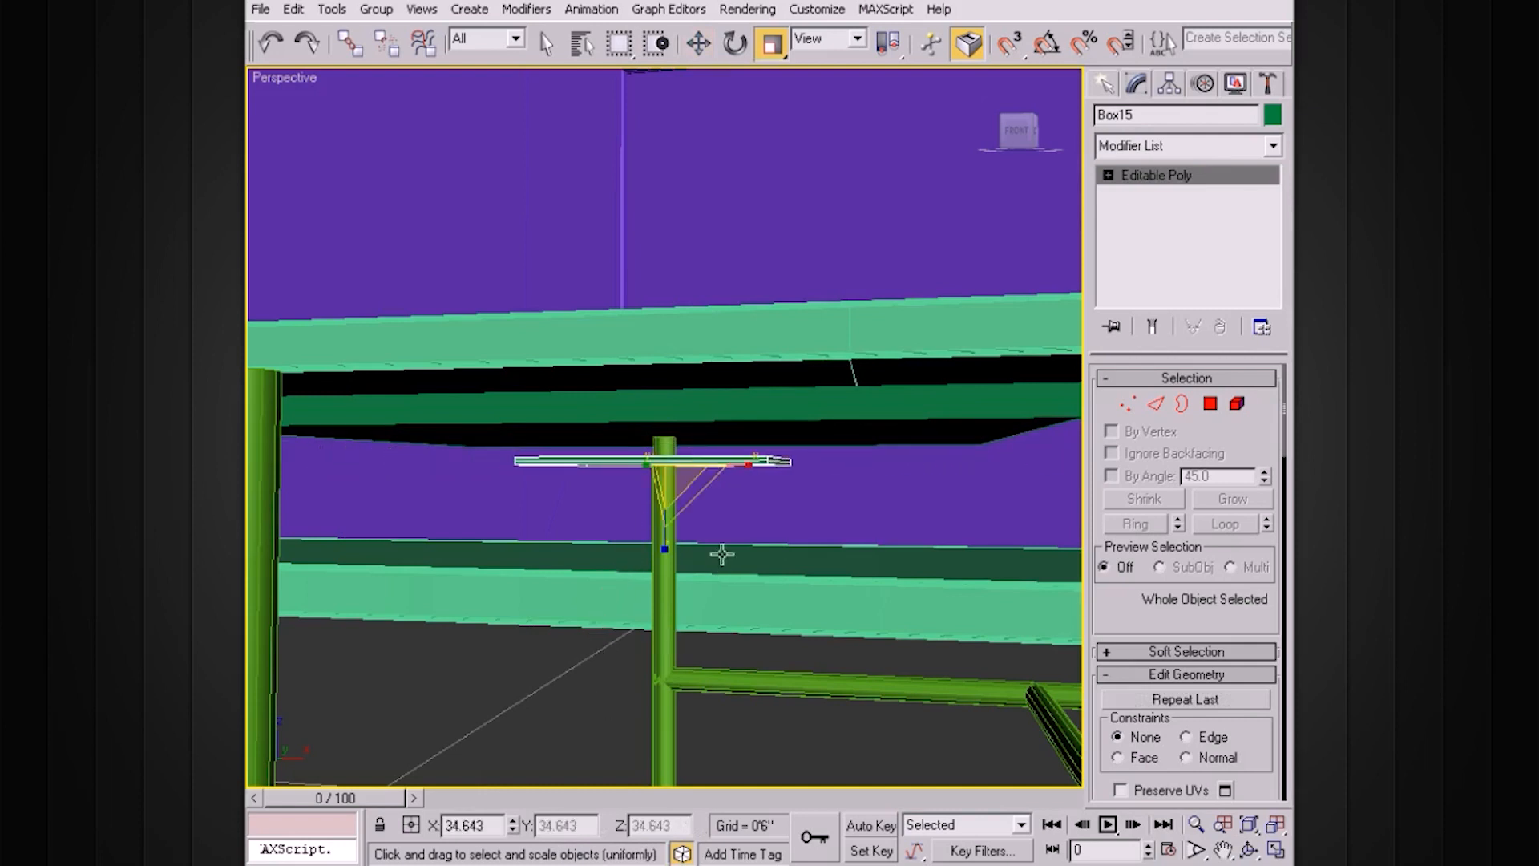
alt+middle_drag(704, 500, 743, 492)
Raise the small plate against the tabletop's underside and select the large tabletop.
key(w)
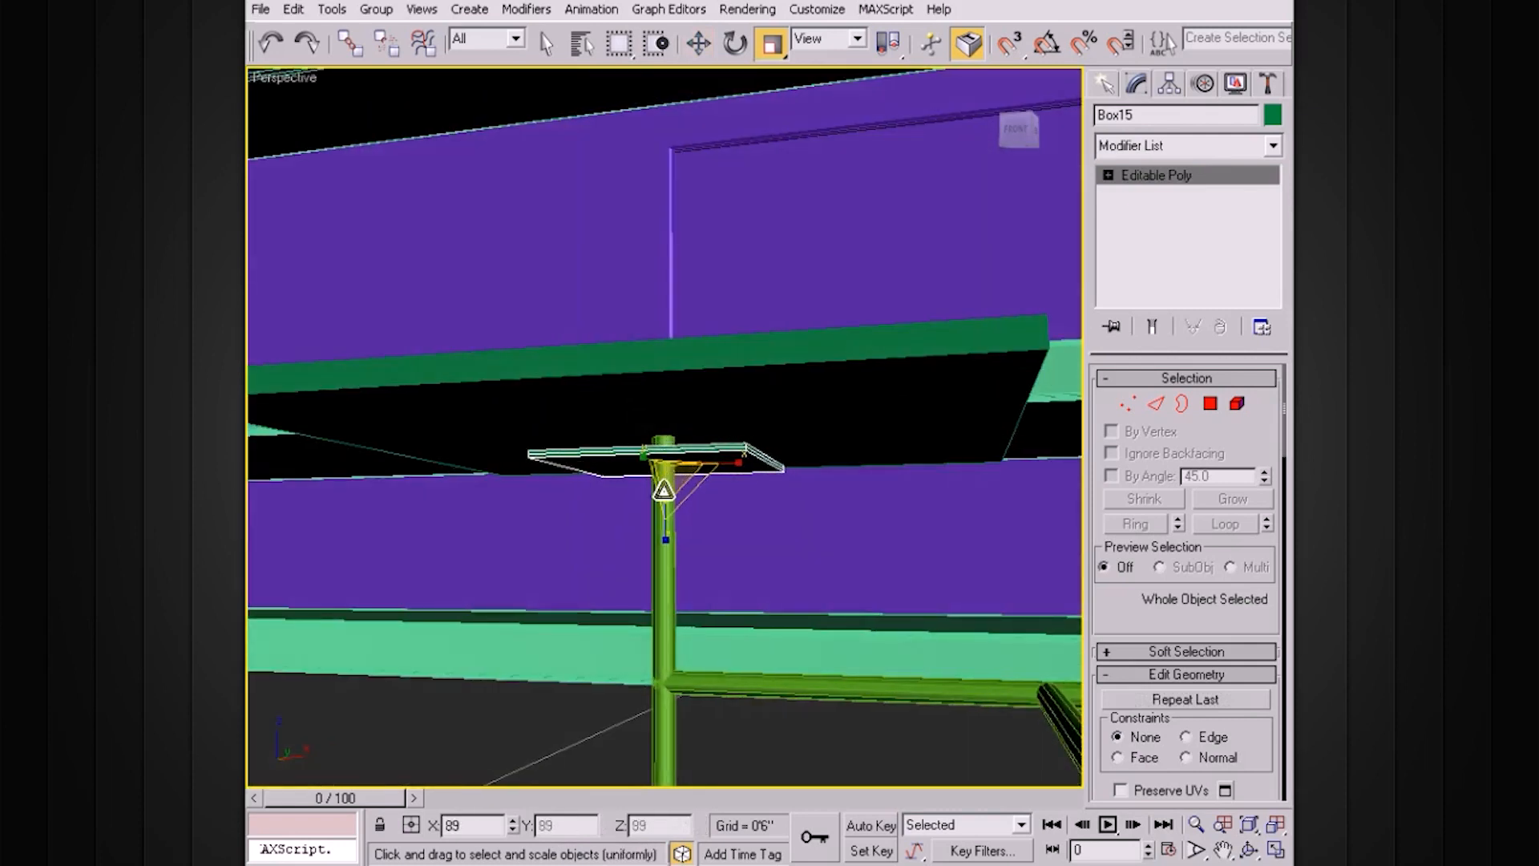
drag(656, 433, 676, 392)
alt+middle_drag(710, 406, 687, 425)
click(814, 430)
alt+middle_drag(807, 438, 878, 481)
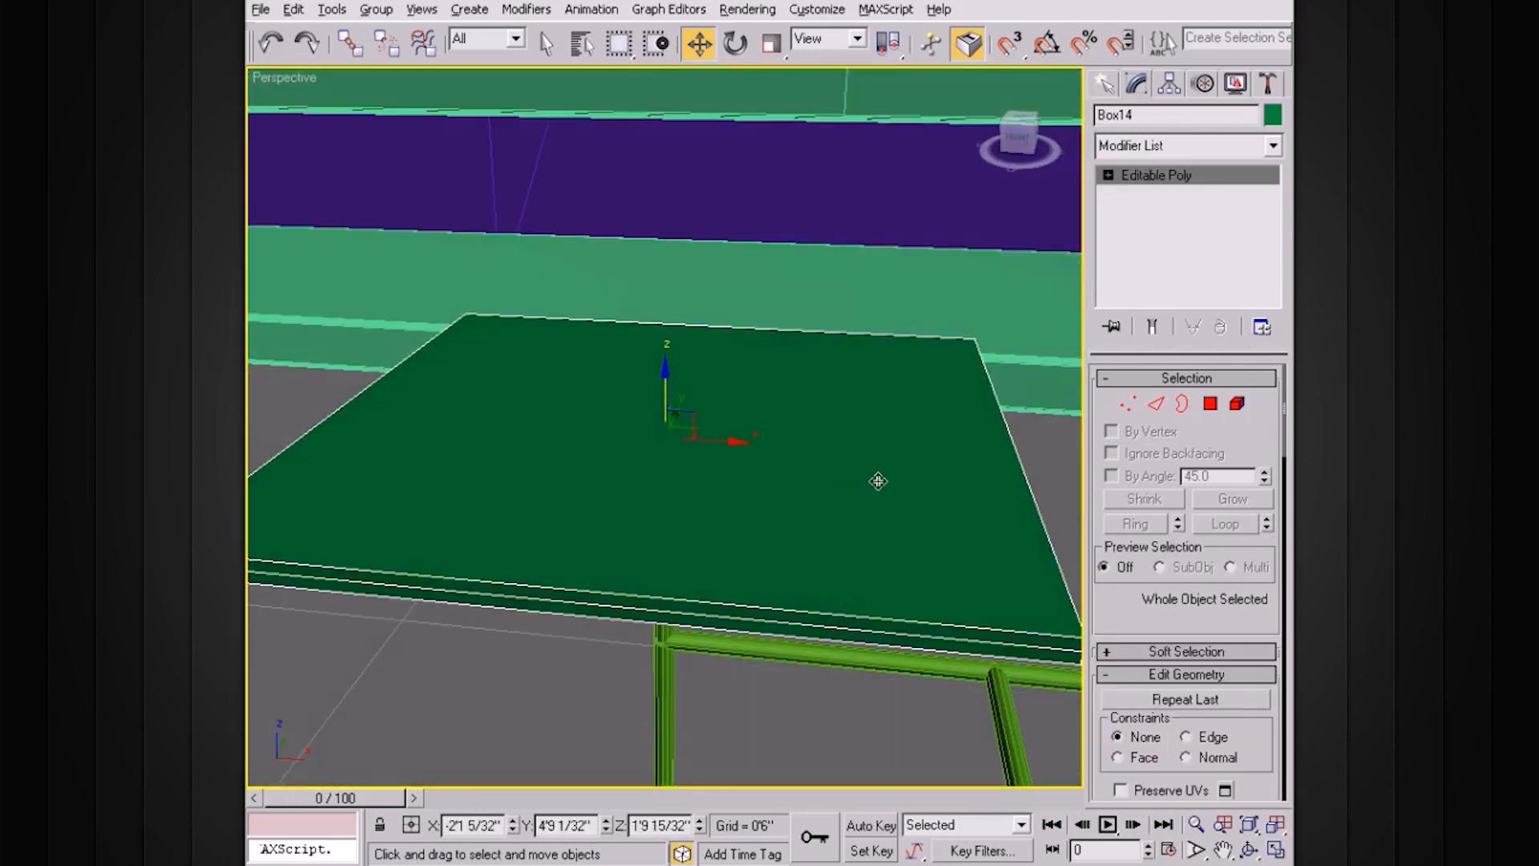
click(1107, 175)
click(1154, 247)
click(809, 469)
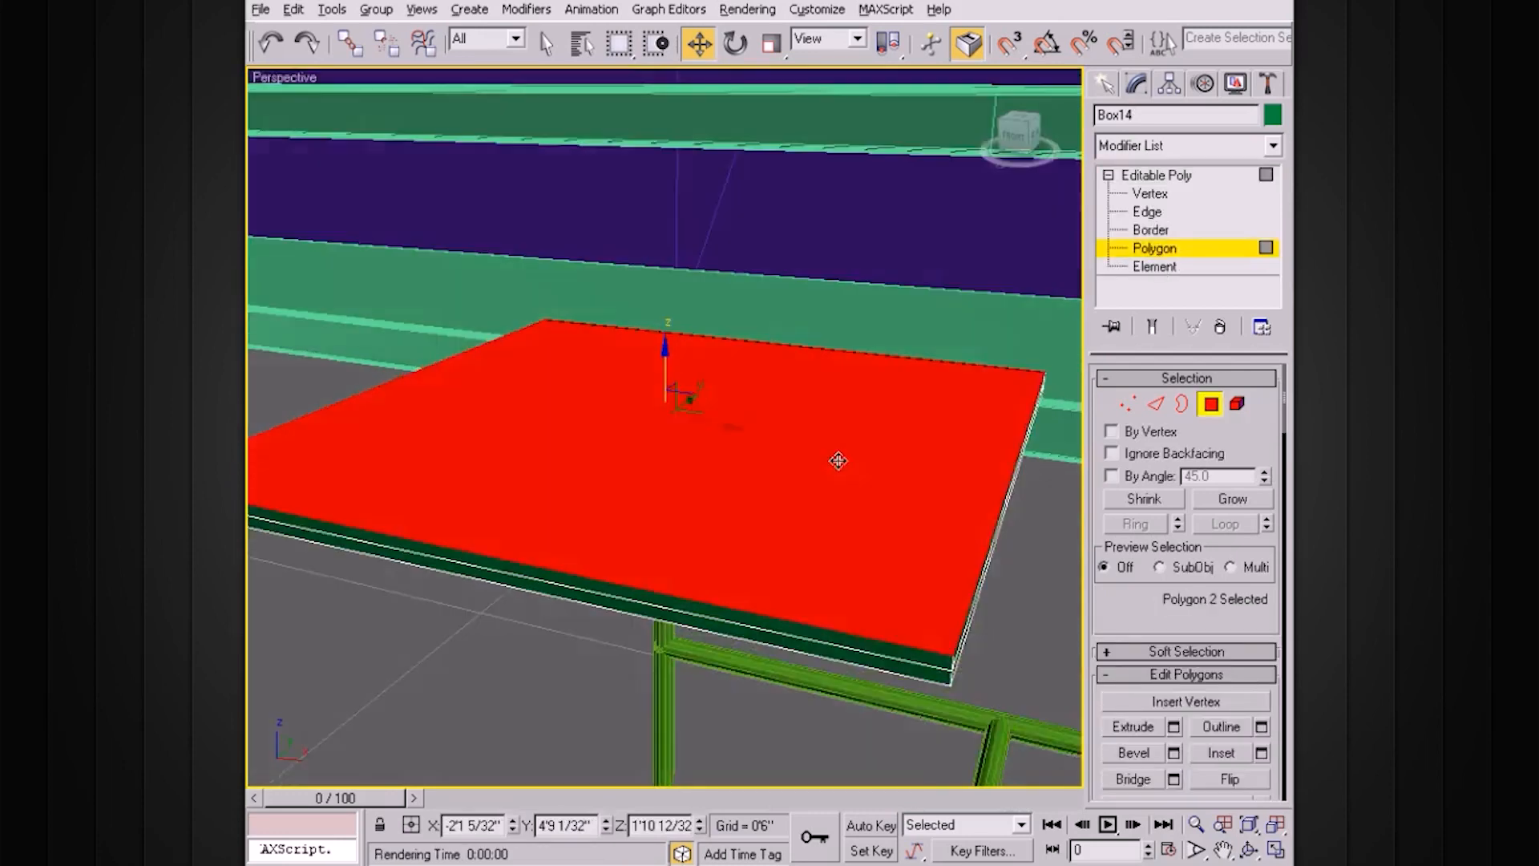
alt+middle_drag(834, 457, 750, 441)
drag(662, 349, 665, 352)
alt+middle_drag(729, 421, 745, 418)
key(e)
key(r)
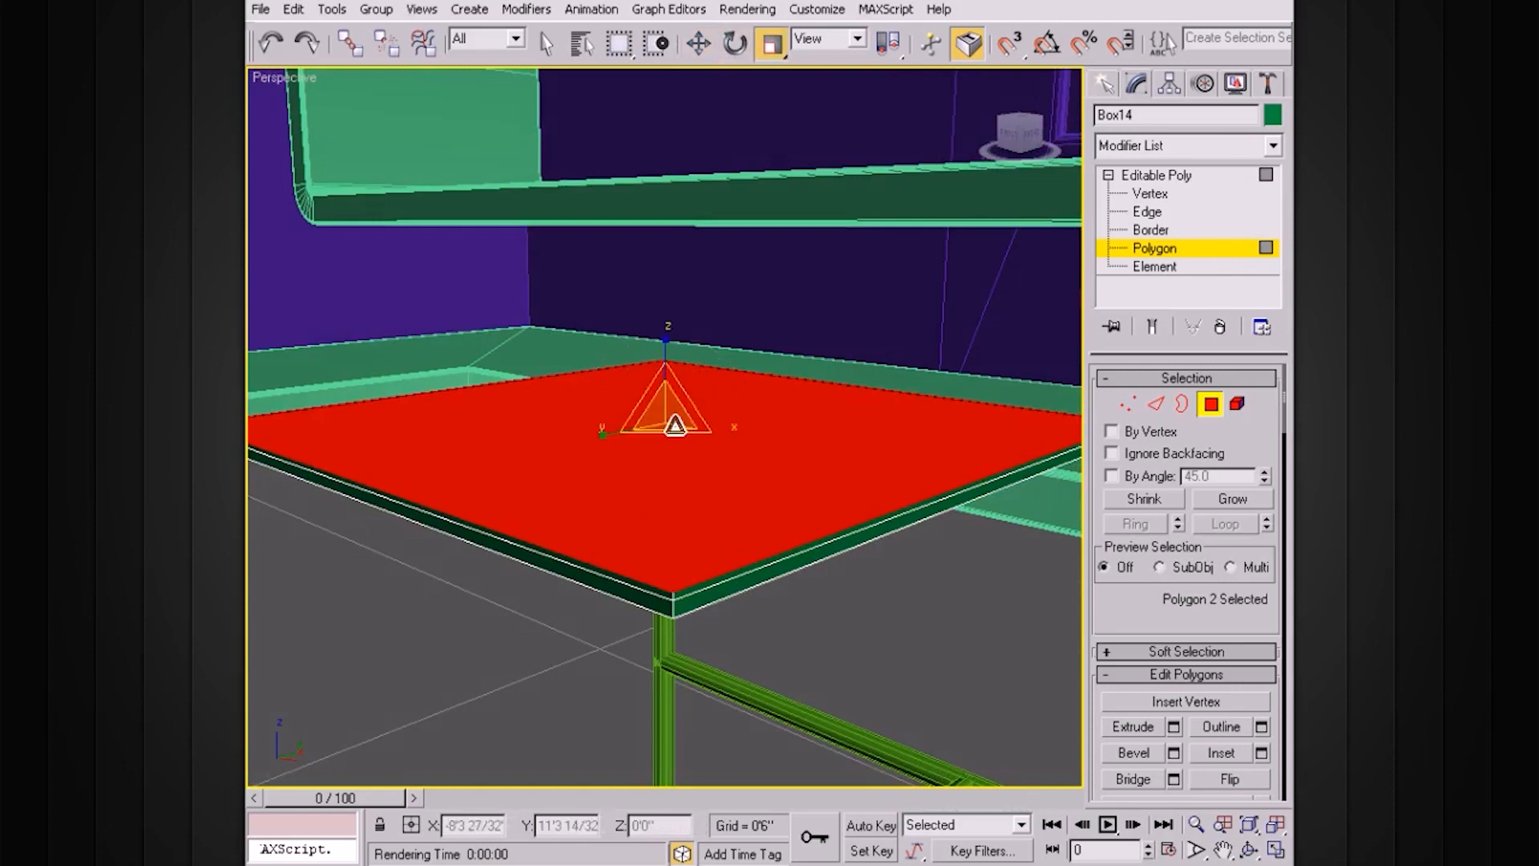
alt+middle_drag(669, 423, 642, 402)
key(w)
alt+middle_drag(662, 350, 585, 436)
click(1104, 178)
click(1108, 176)
Attach the small plate under the tabletop to the large panel.
alt+middle_drag(993, 313, 963, 284)
alt+middle_drag(875, 424, 994, 469)
drag(1132, 618, 1124, 417)
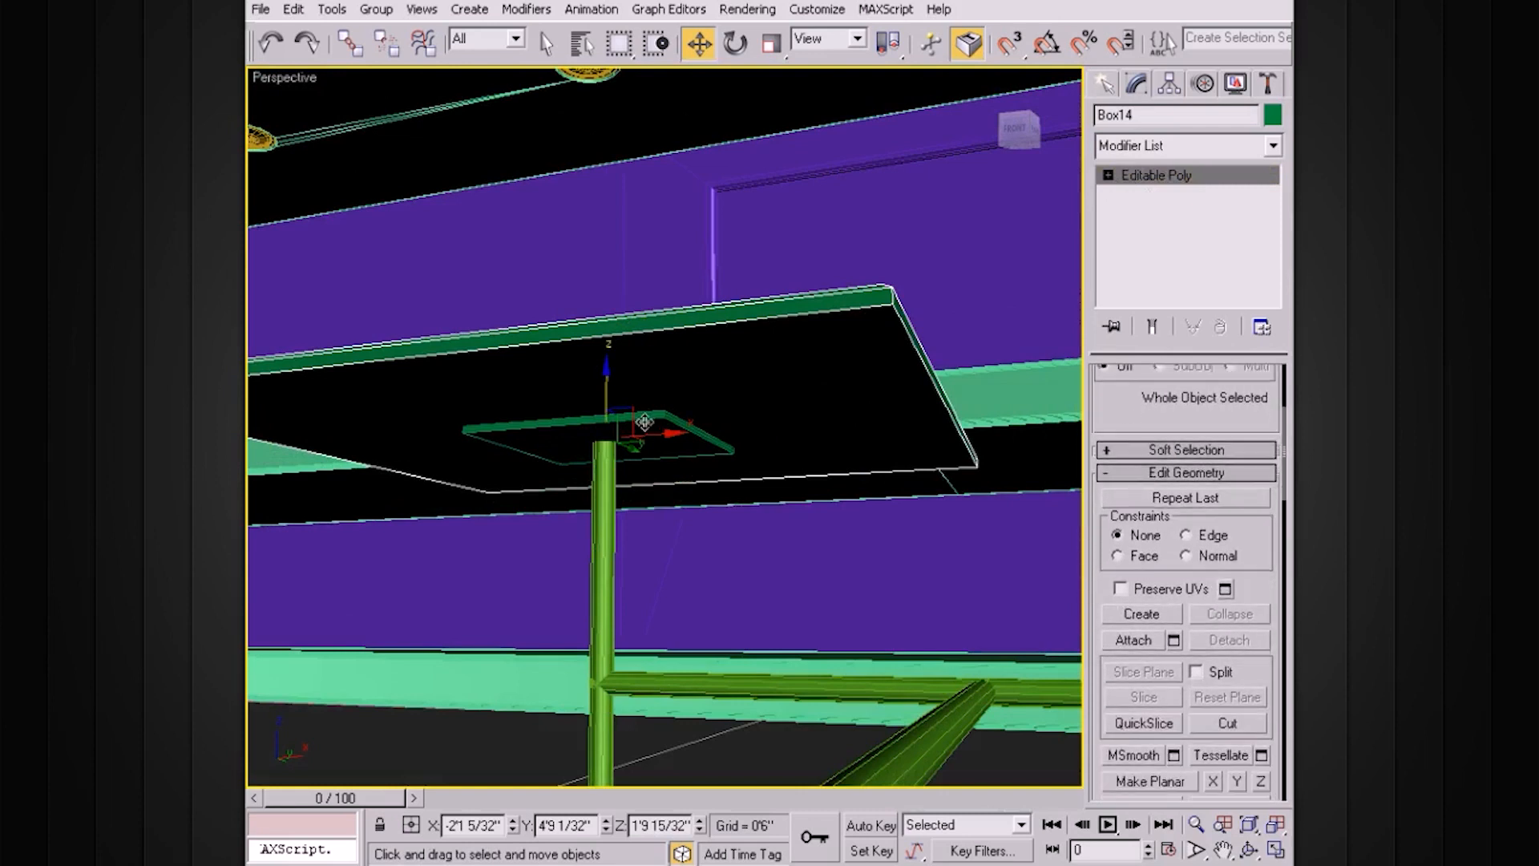
click(1148, 642)
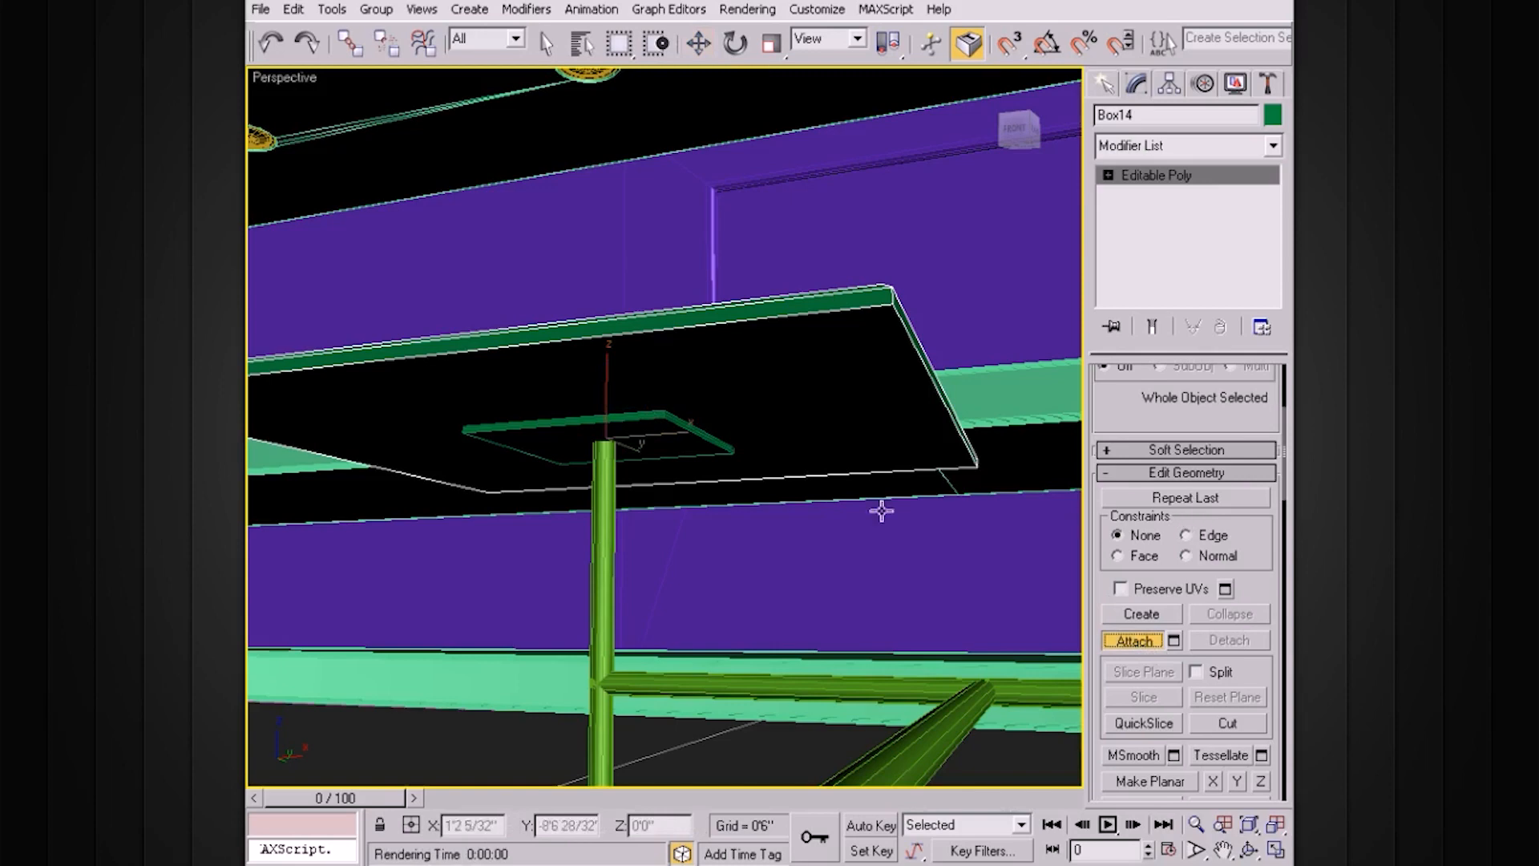
click(1145, 644)
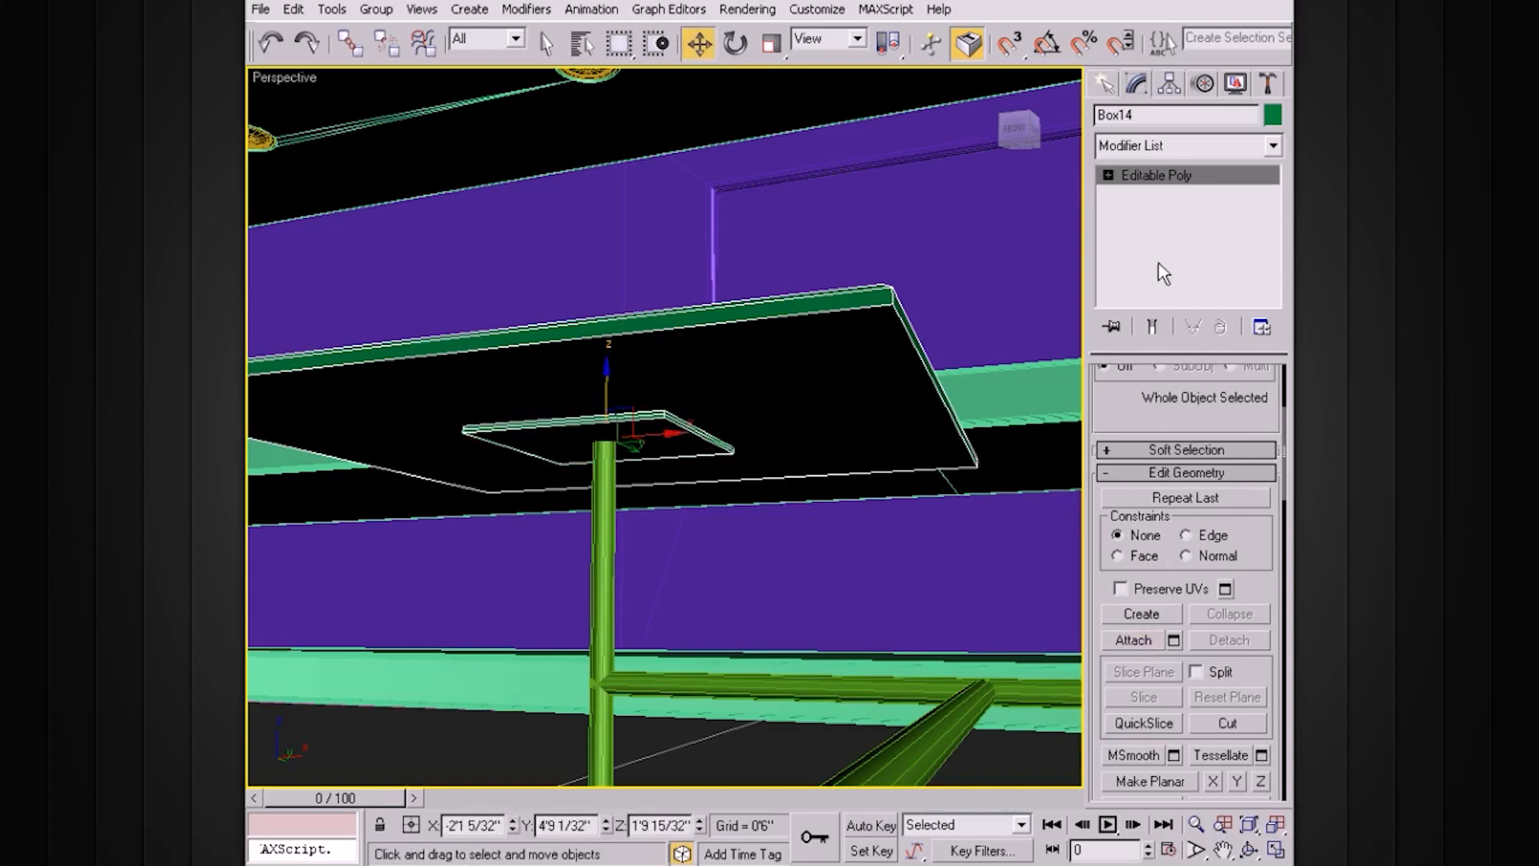
In the Top view, clone the tabletop panel as a copy about 2'6 25/32" along negative Y, centred over the opposite leg.
alt+middle_drag(780, 333, 800, 430)
click(815, 398)
alt+middle_drag(735, 476, 740, 557)
click(629, 570)
scroll(714, 581, down, 3)
key(alt+w)
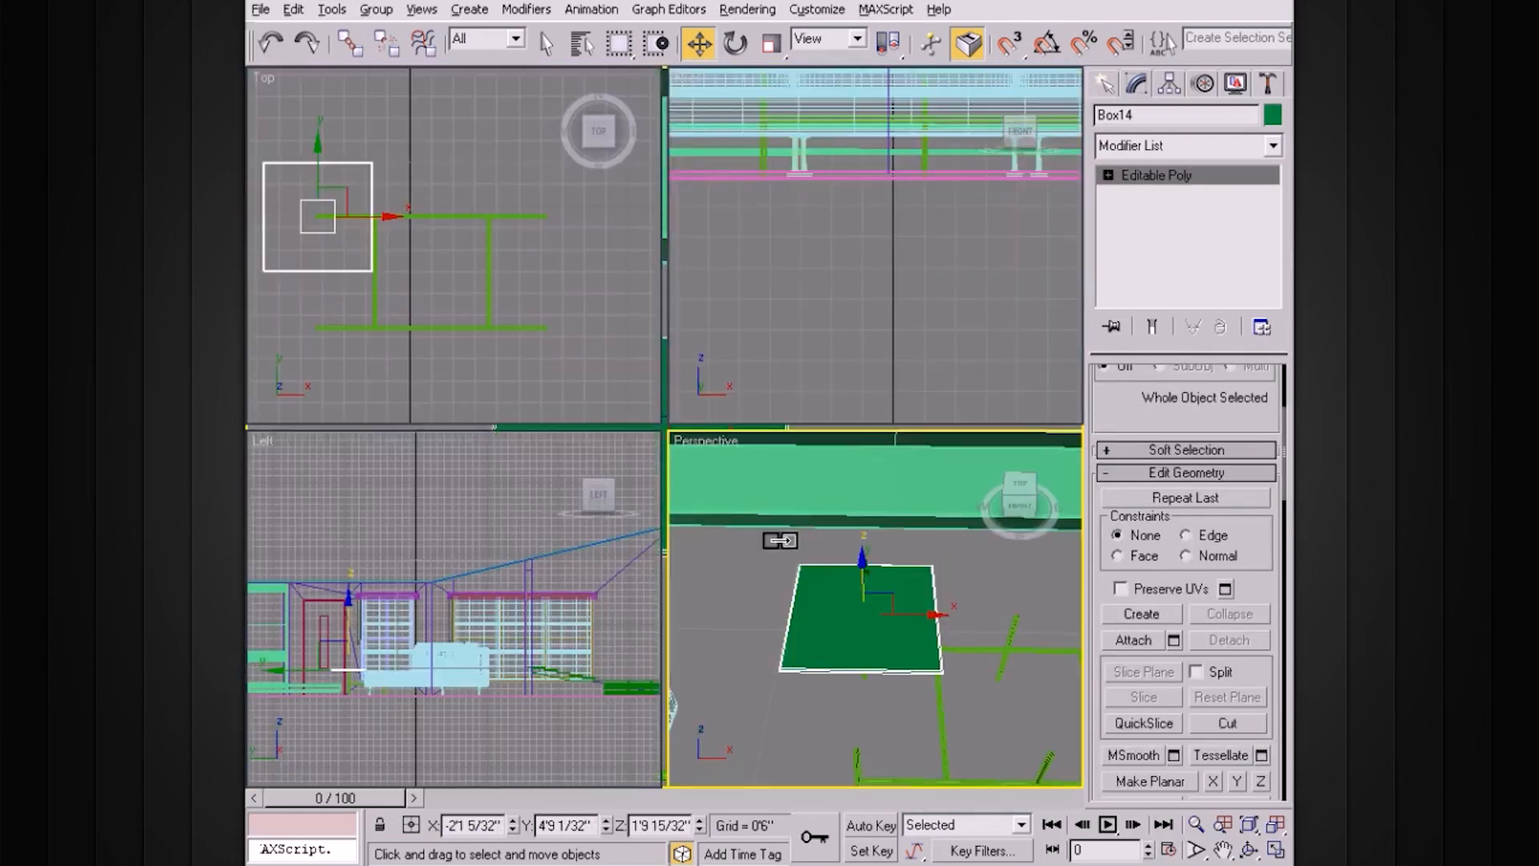
right_click(439, 132)
key(alt+w)
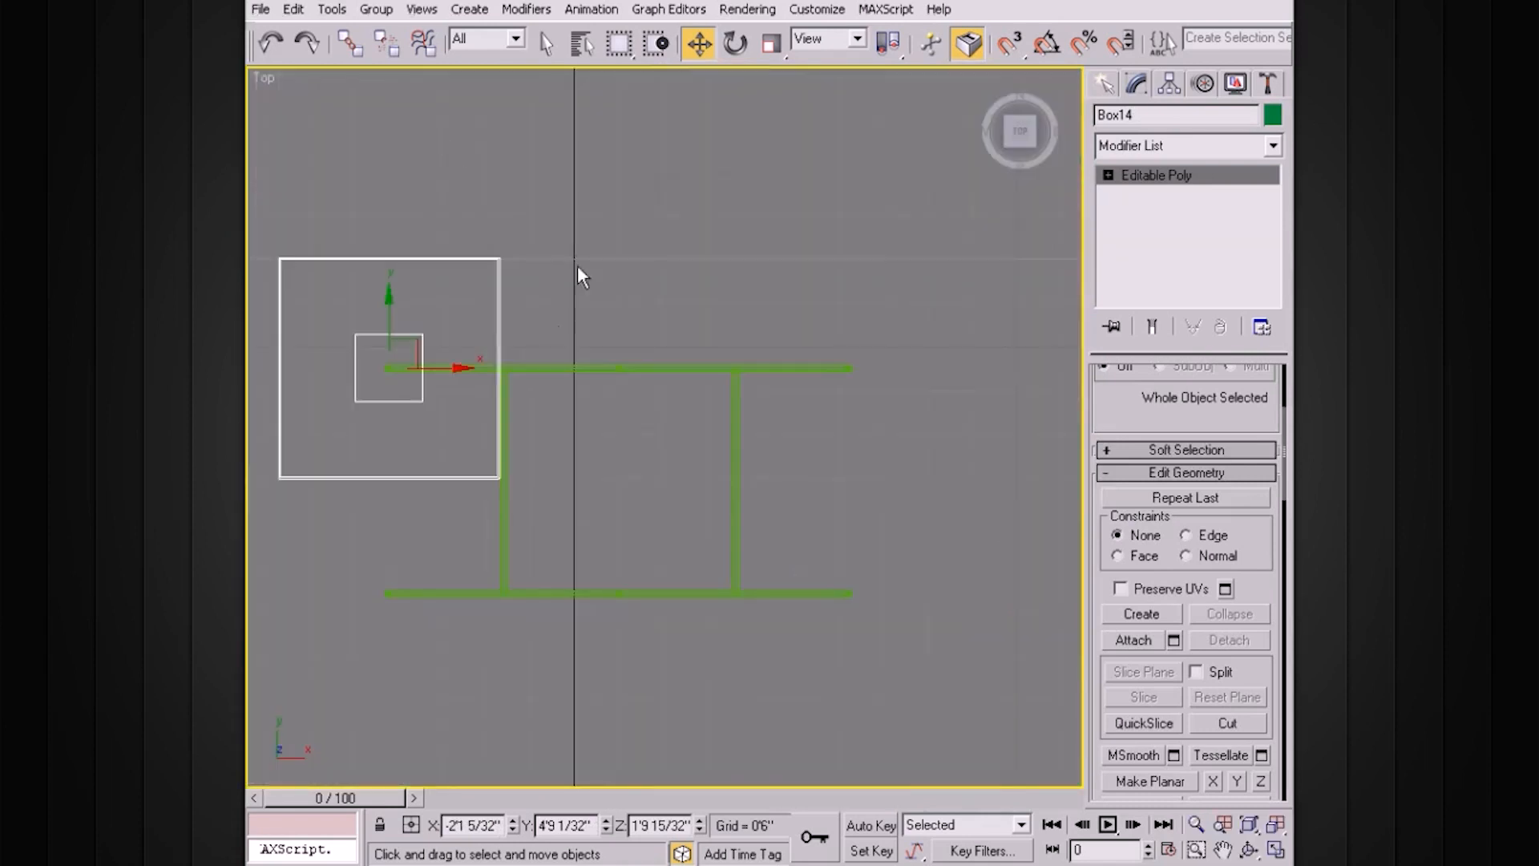
middle_drag(553, 332, 750, 337)
mouse_move(604, 334)
shift+mouse_down()
mouse_move(584, 405)
mouse_move(587, 525)
shift+mouse_up()
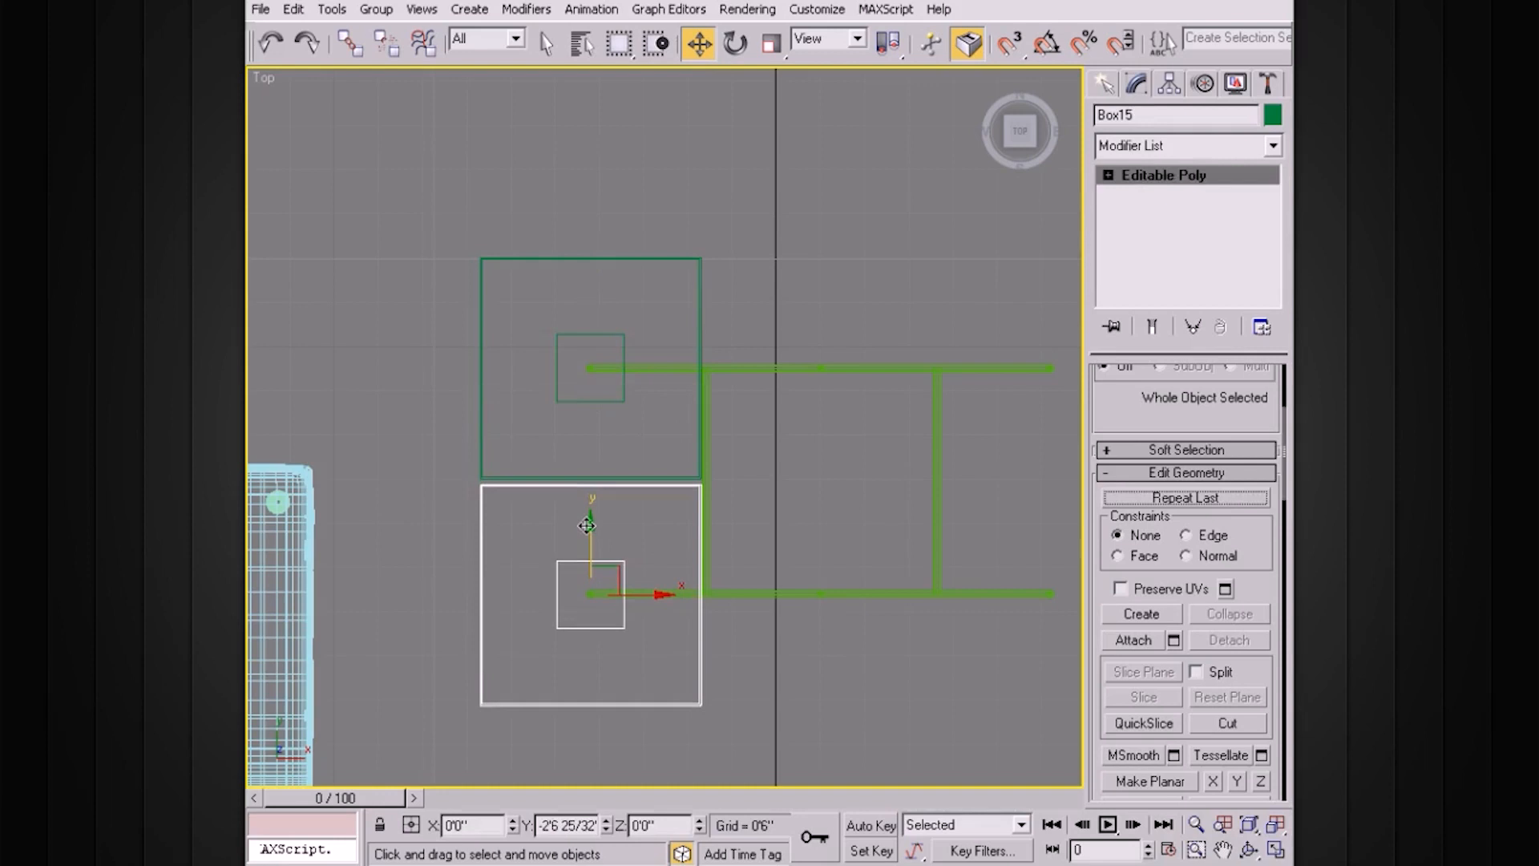
shift+drag(587, 525, 587, 525)
click(773, 526)
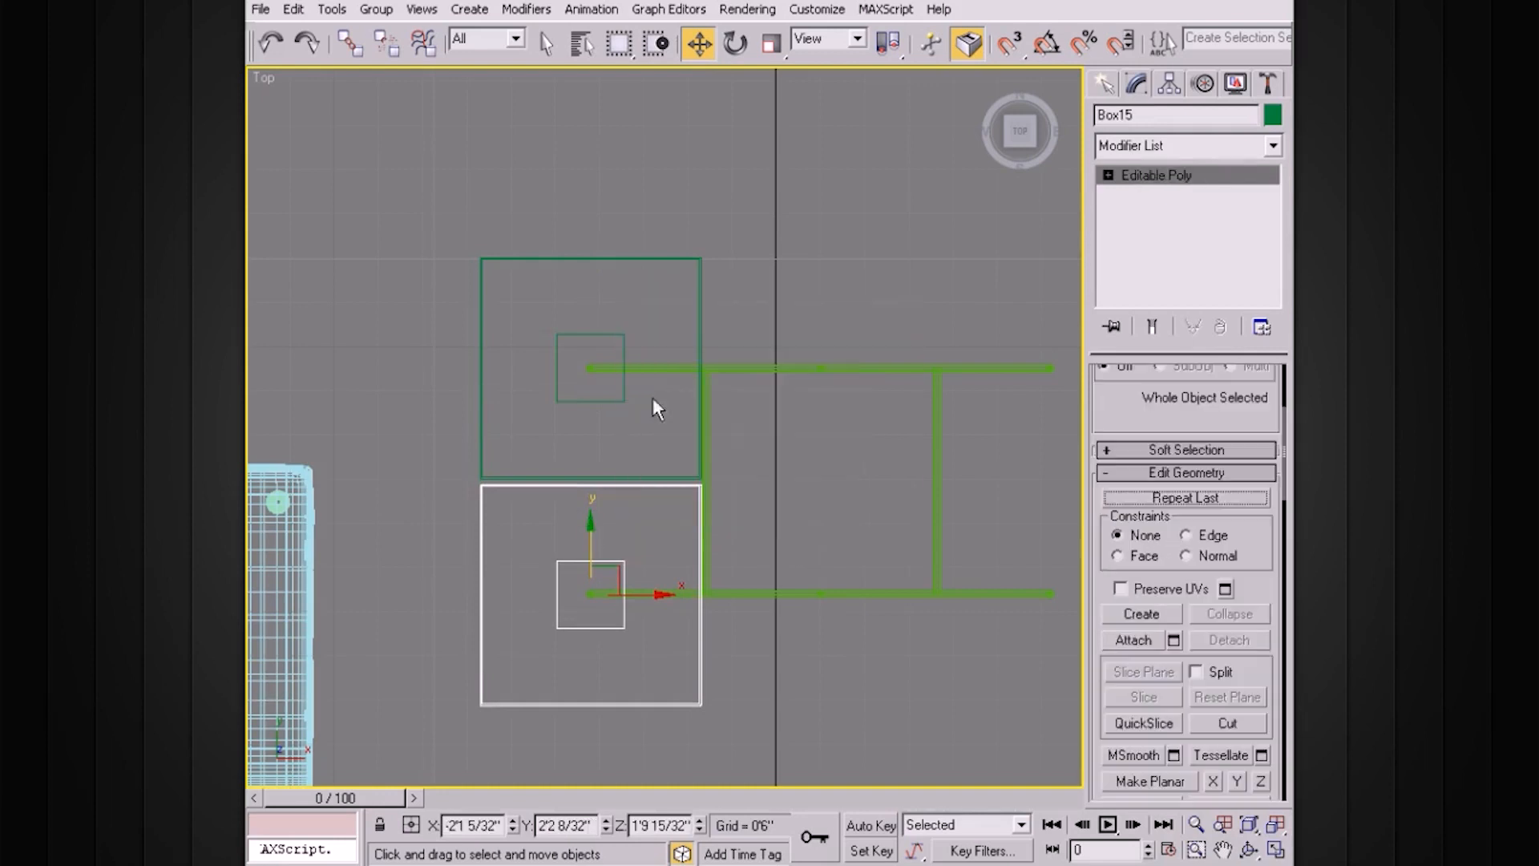
Select both panels and copy the pair twice along X, covering the middle legs and the far-end legs of the frame.
ctrl+click(671, 258)
middle_drag(860, 336, 743, 338)
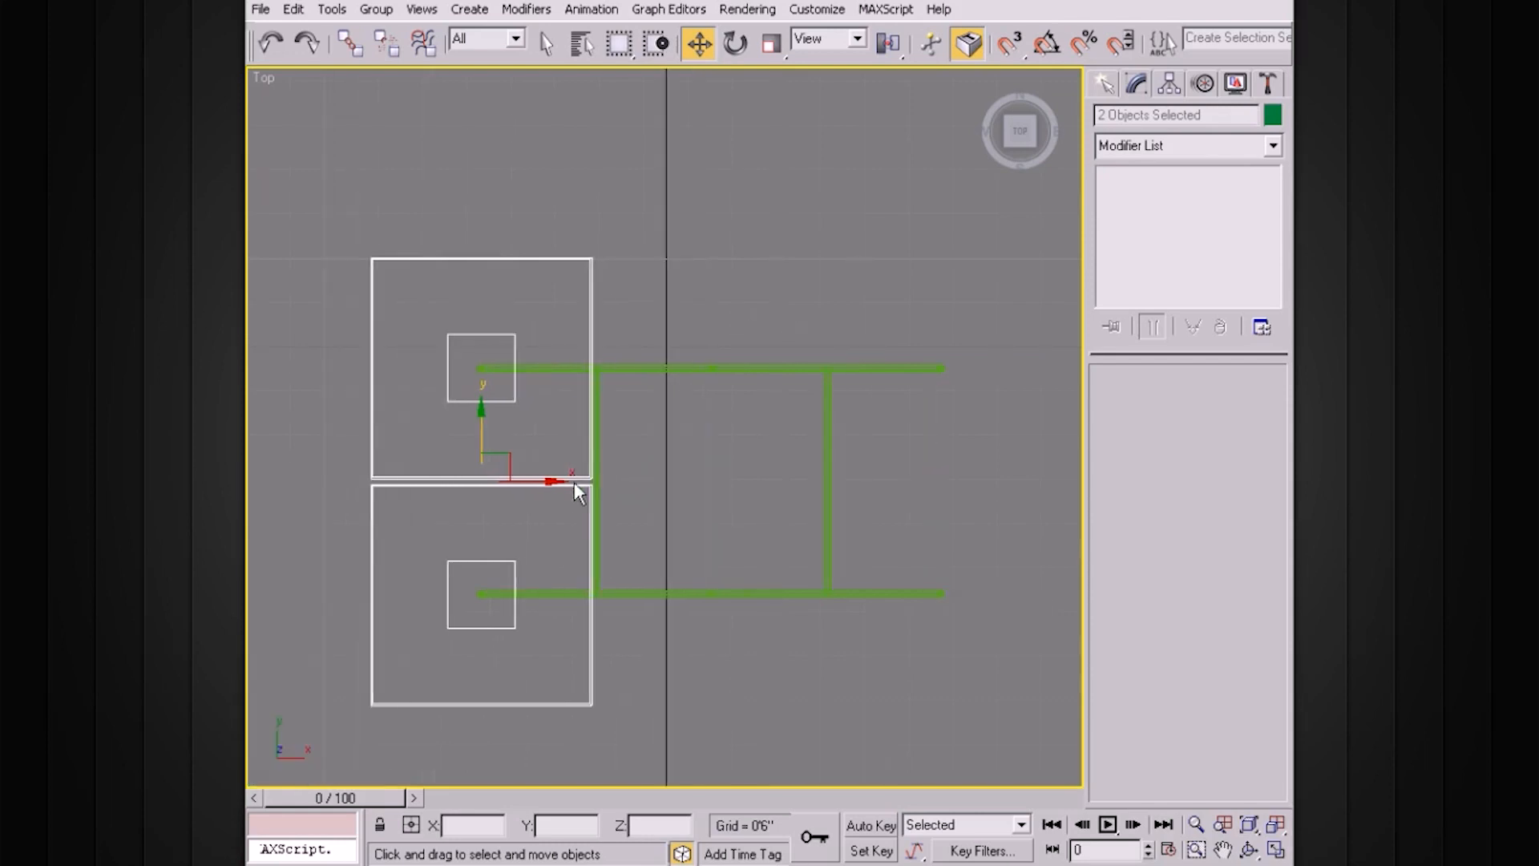
shift+drag(553, 482, 783, 485)
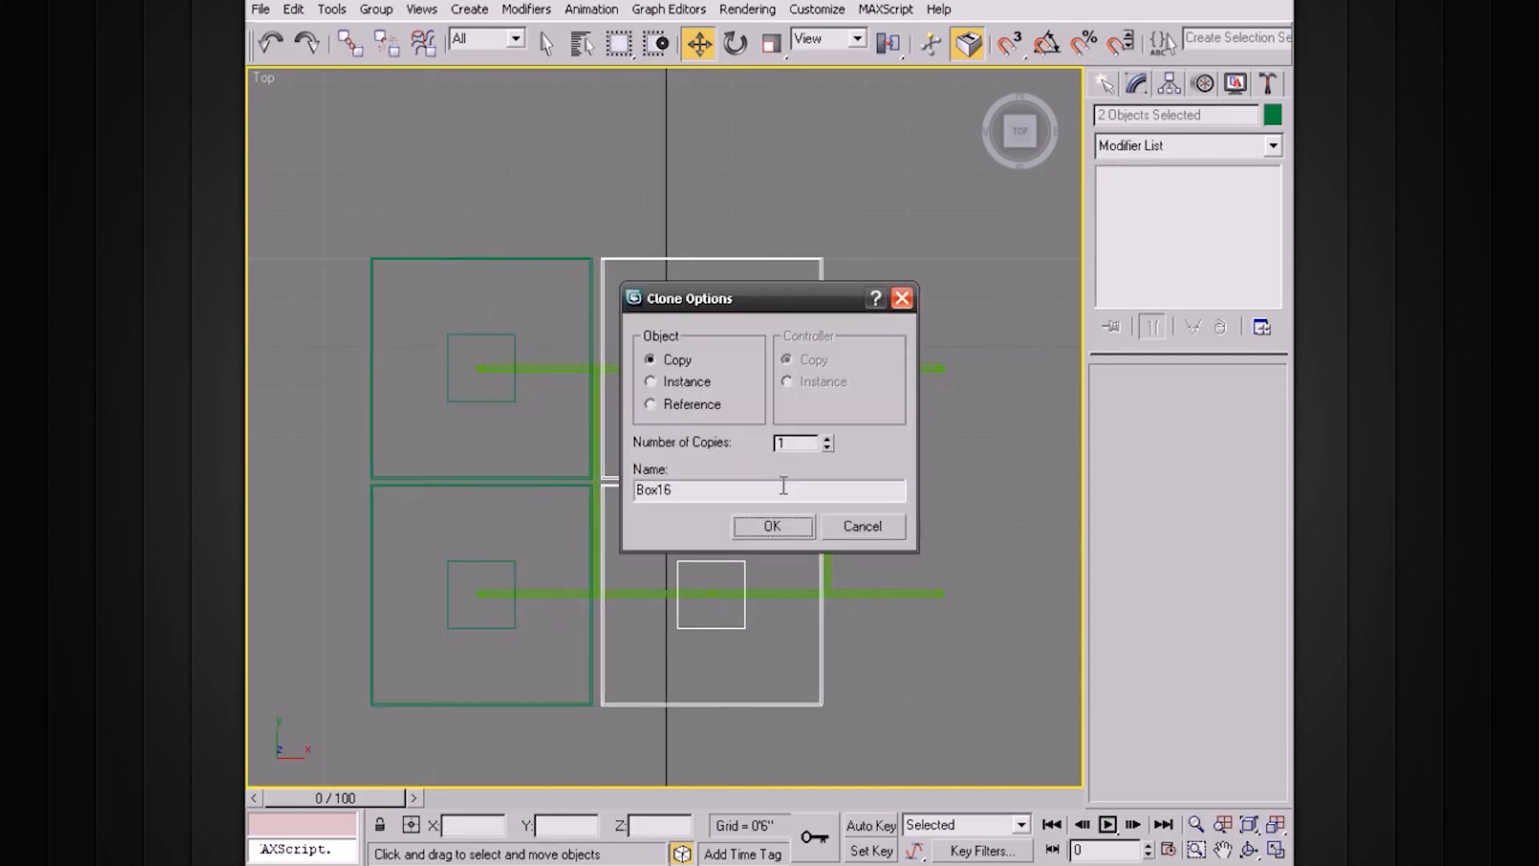
click(774, 527)
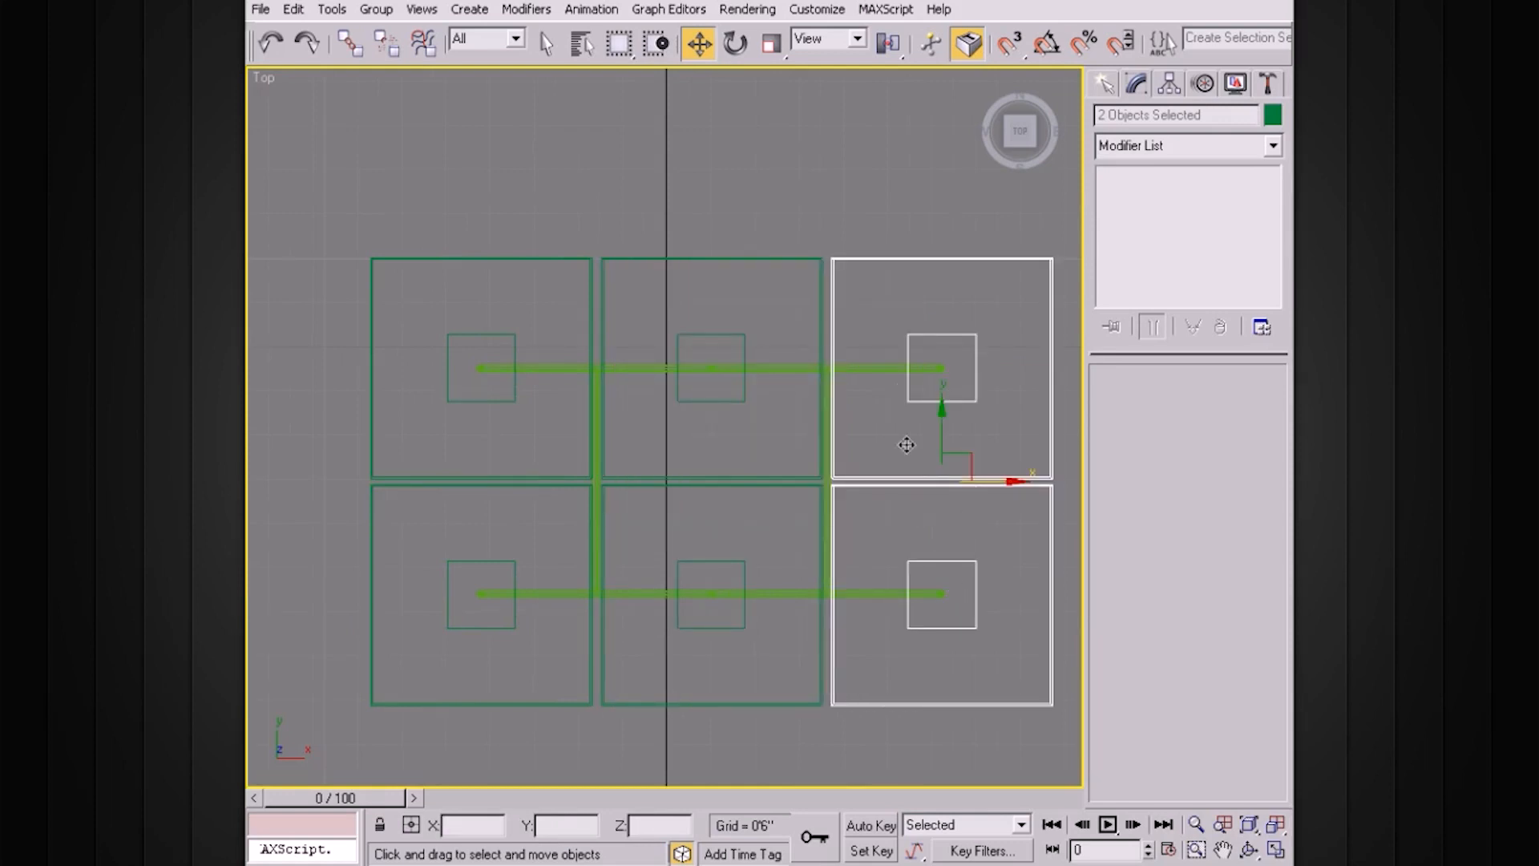
Return to a maximized Perspective view of the table and display it in Wireframe.
key(alt+w)
right_click(879, 469)
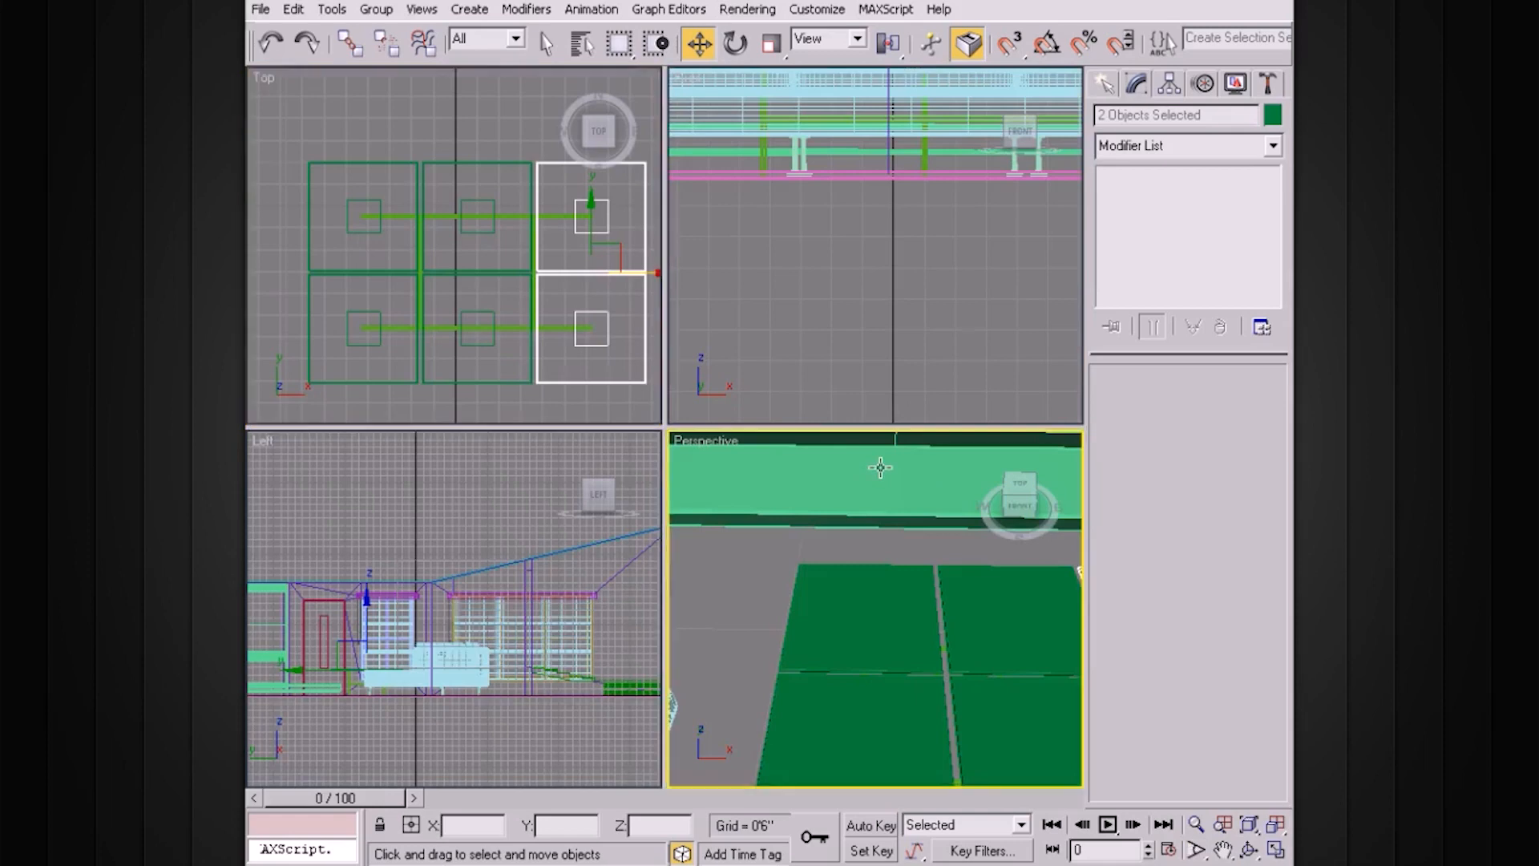
key(alt+w)
alt+middle_drag(914, 502, 582, 423)
scroll(864, 459, down, 3)
scroll(684, 429, up, 3)
alt+middle_drag(683, 430, 858, 430)
scroll(802, 443, up, 2)
right_click(311, 80)
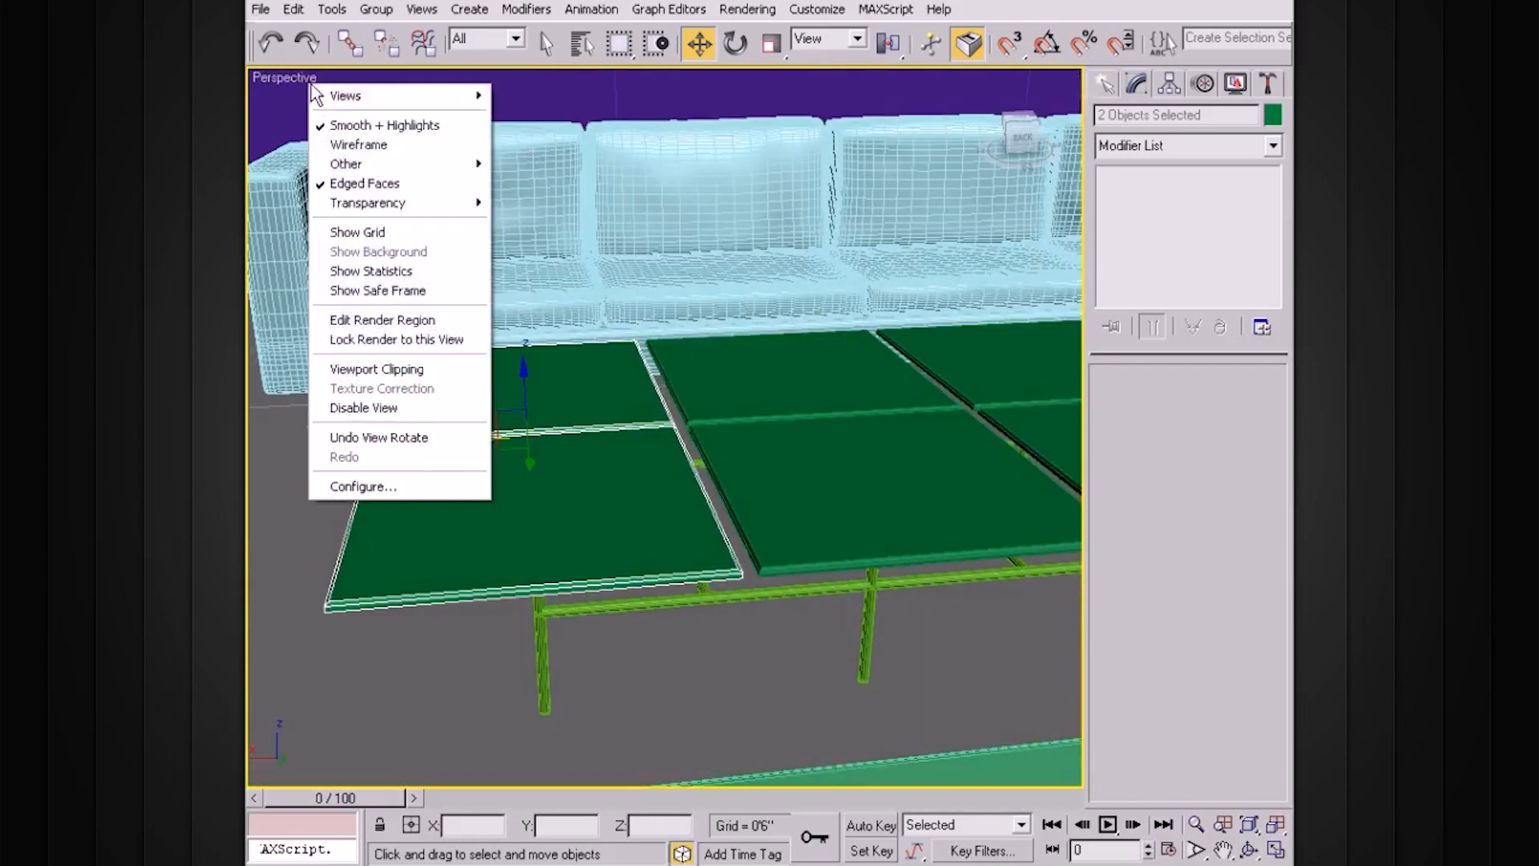
click(336, 144)
Restore Smooth + Highlights shading and raise the top vertices of a middle leg and an end leg on opposite sides to Z 2'4 26/32".
click(858, 622)
alt+middle_drag(859, 621, 879, 552)
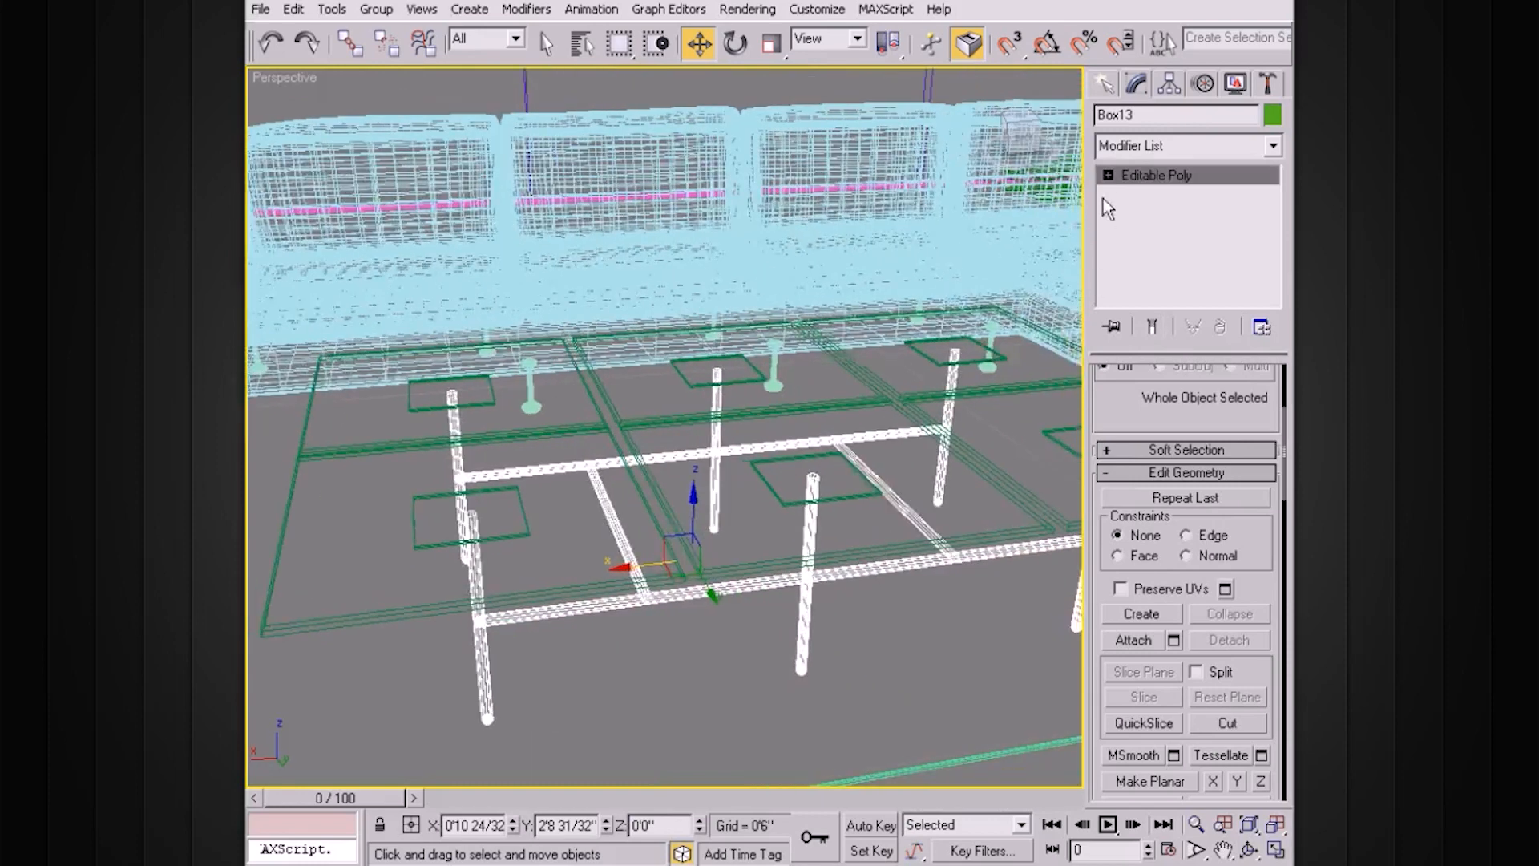
click(1108, 175)
click(1149, 193)
drag(847, 478, 669, 485)
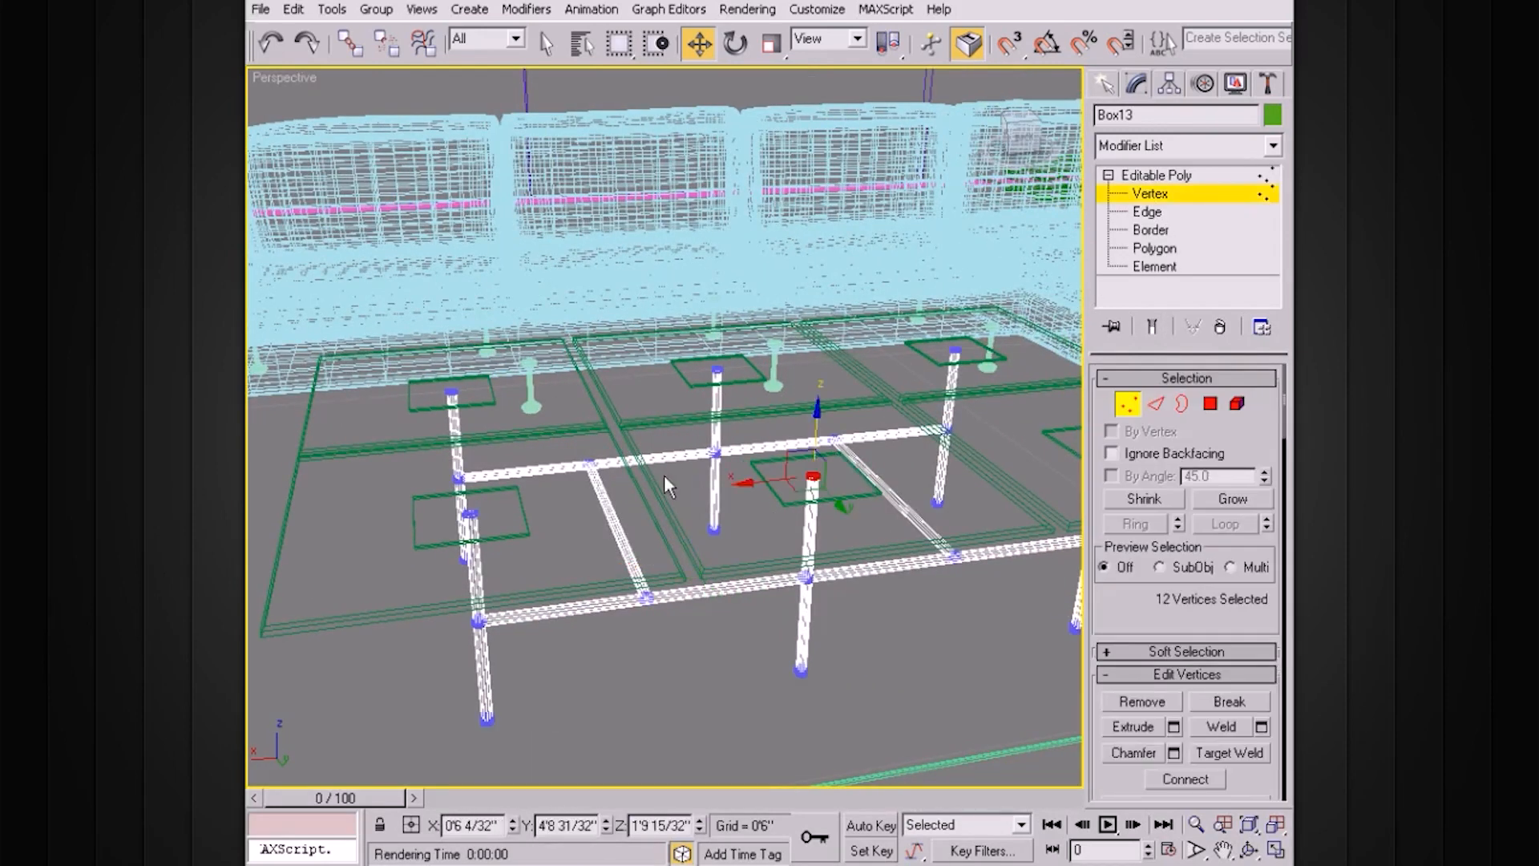
ctrl+drag(483, 375, 425, 417)
mouse_move(559, 421)
alt+middle_down()
mouse_move(560, 434)
mouse_move(577, 416)
alt+middle_up()
alt+middle_drag(886, 485, 945, 475)
right_click(287, 77)
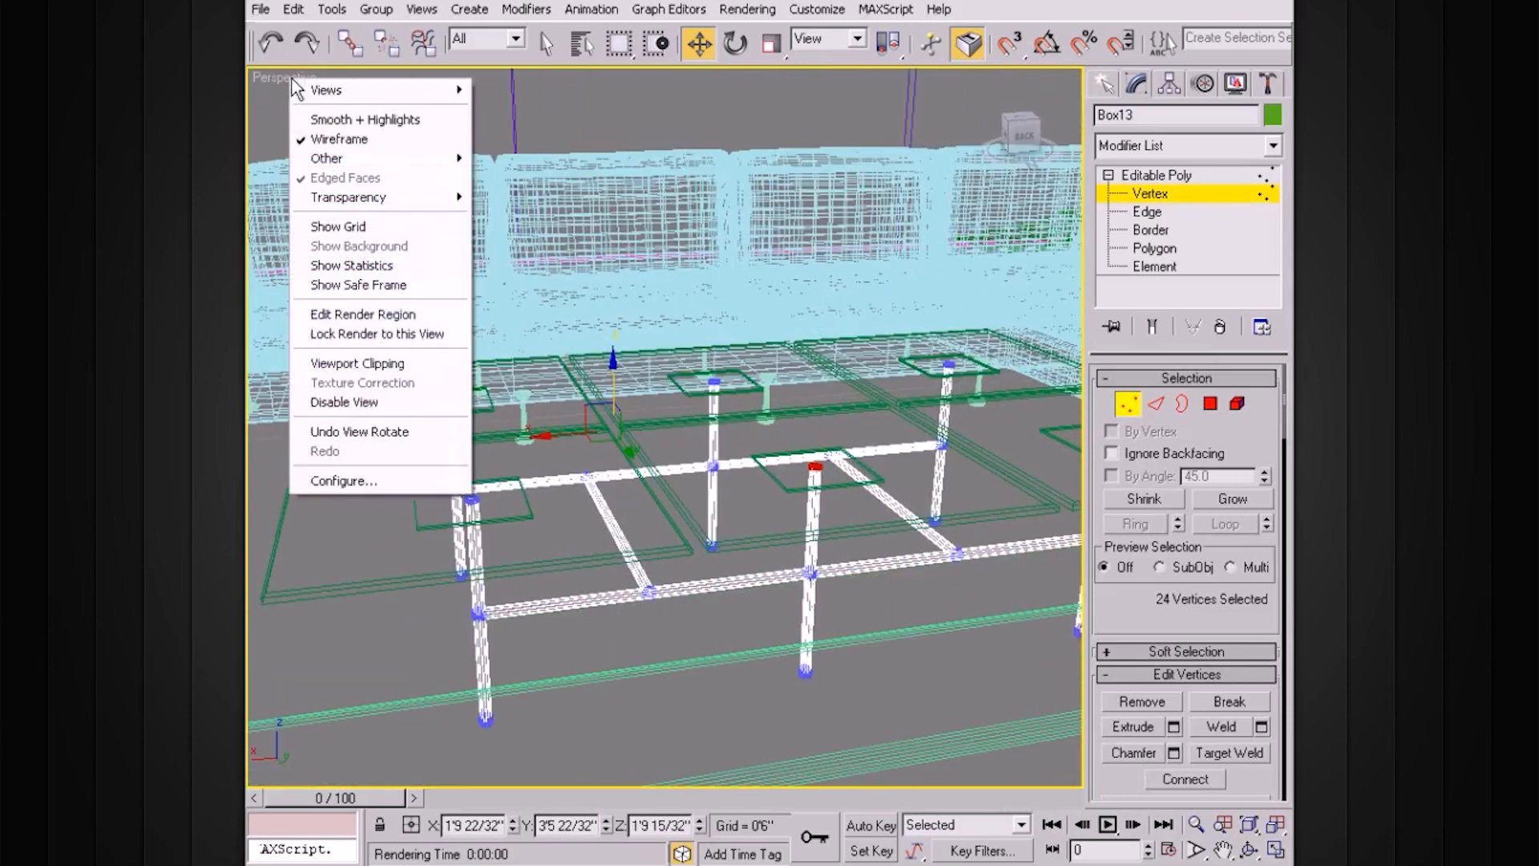
click(315, 120)
drag(614, 364, 610, 294)
alt+middle_drag(610, 294, 819, 348)
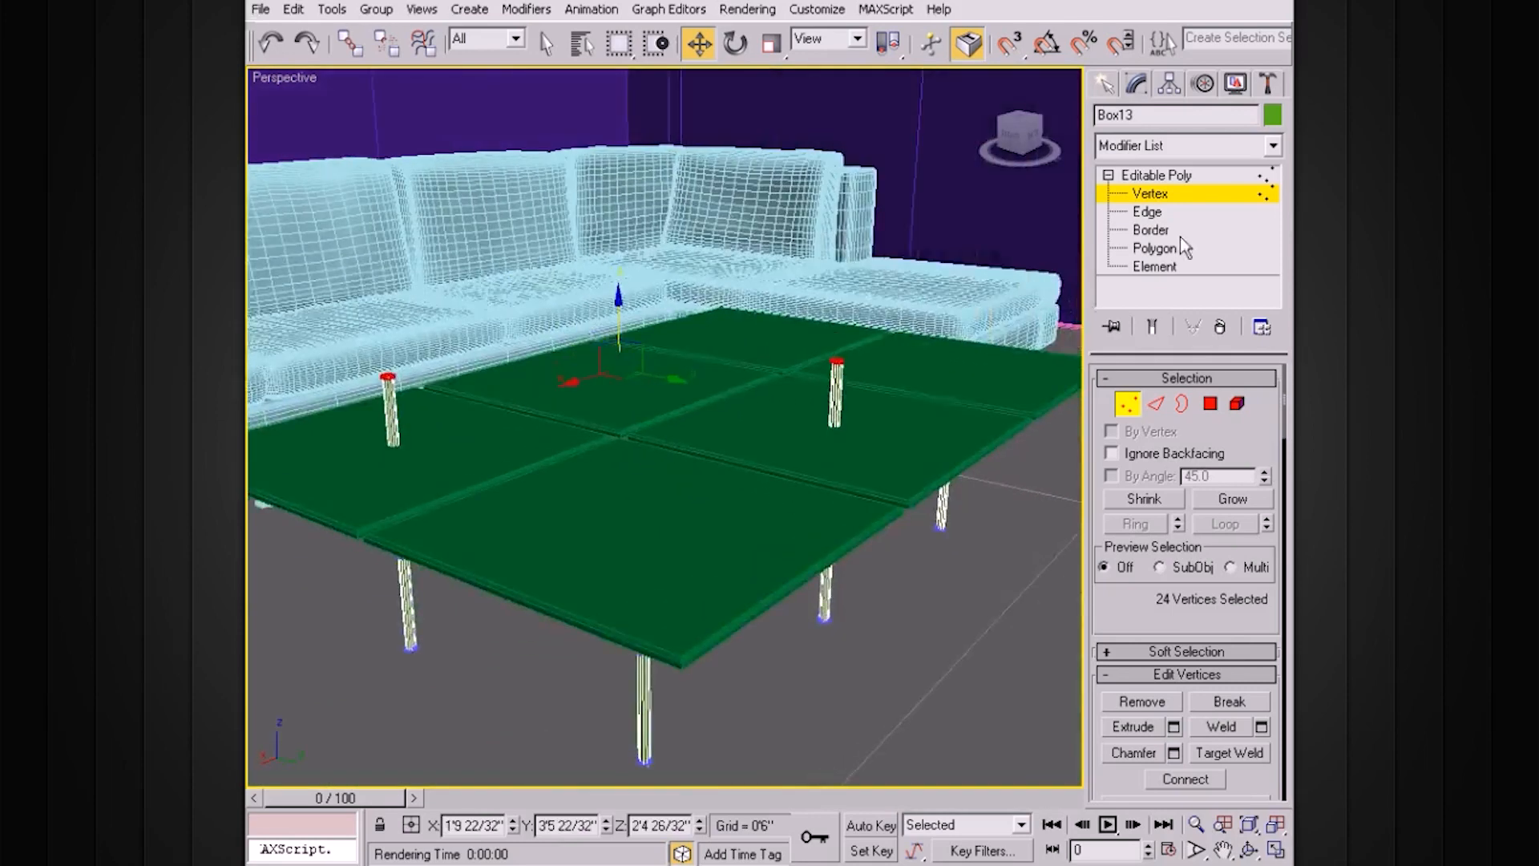
click(1161, 178)
Select the two panels over the extended legs and raise them to sit on the leg tops.
click(910, 439)
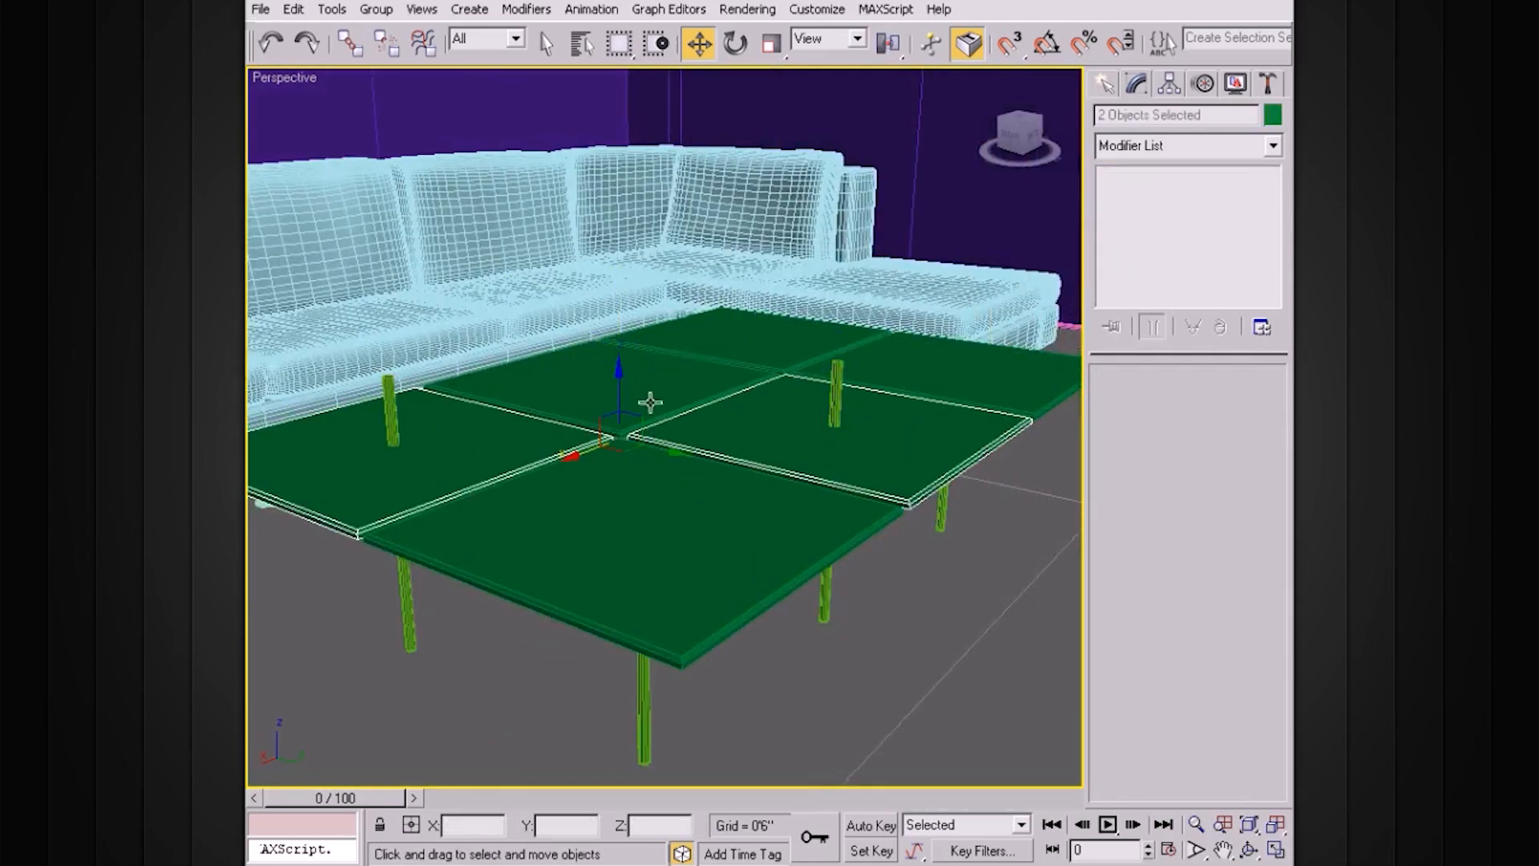
drag(622, 378, 616, 297)
alt+middle_drag(616, 297, 674, 285)
drag(675, 248, 677, 242)
alt+middle_drag(700, 255, 730, 406)
scroll(884, 346, down, 3)
scroll(855, 402, down, 3)
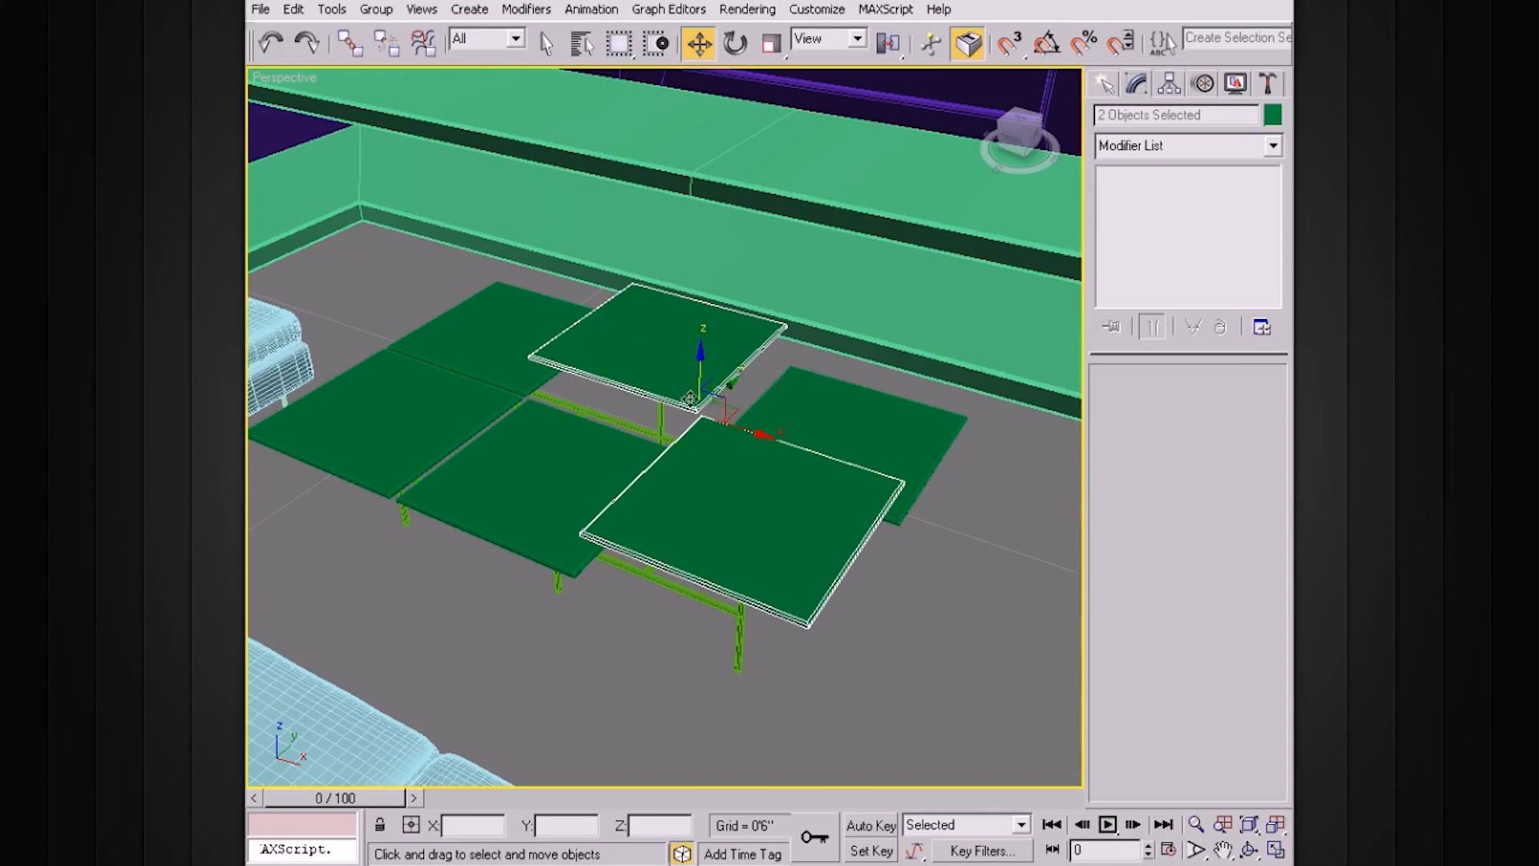
alt+middle_drag(453, 429, 867, 164)
Open the Material Editor and choose the 03 - Default material.
scroll(847, 61, down, 5)
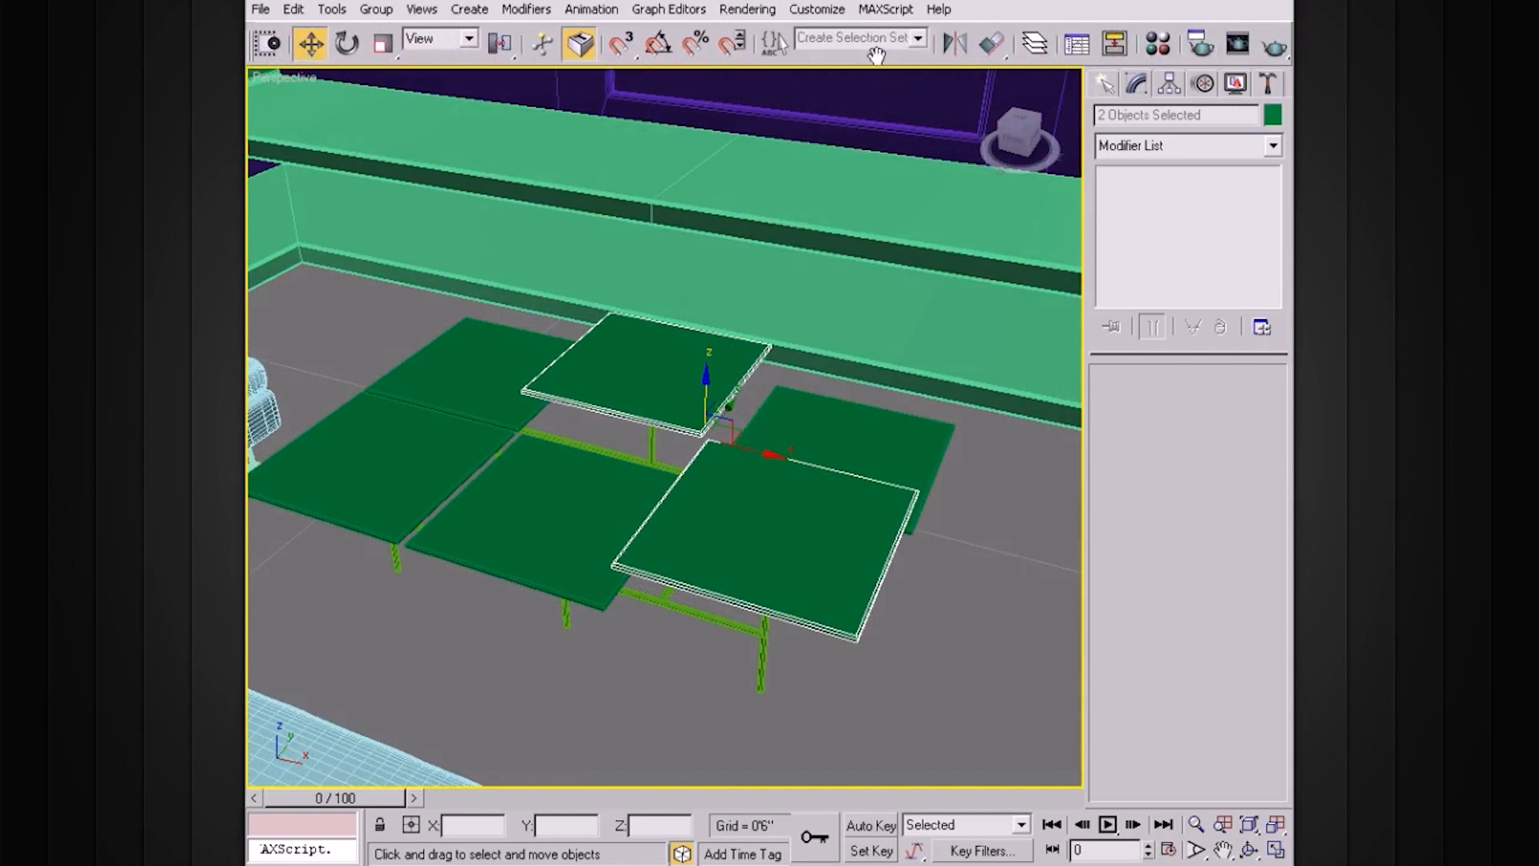
click(1158, 45)
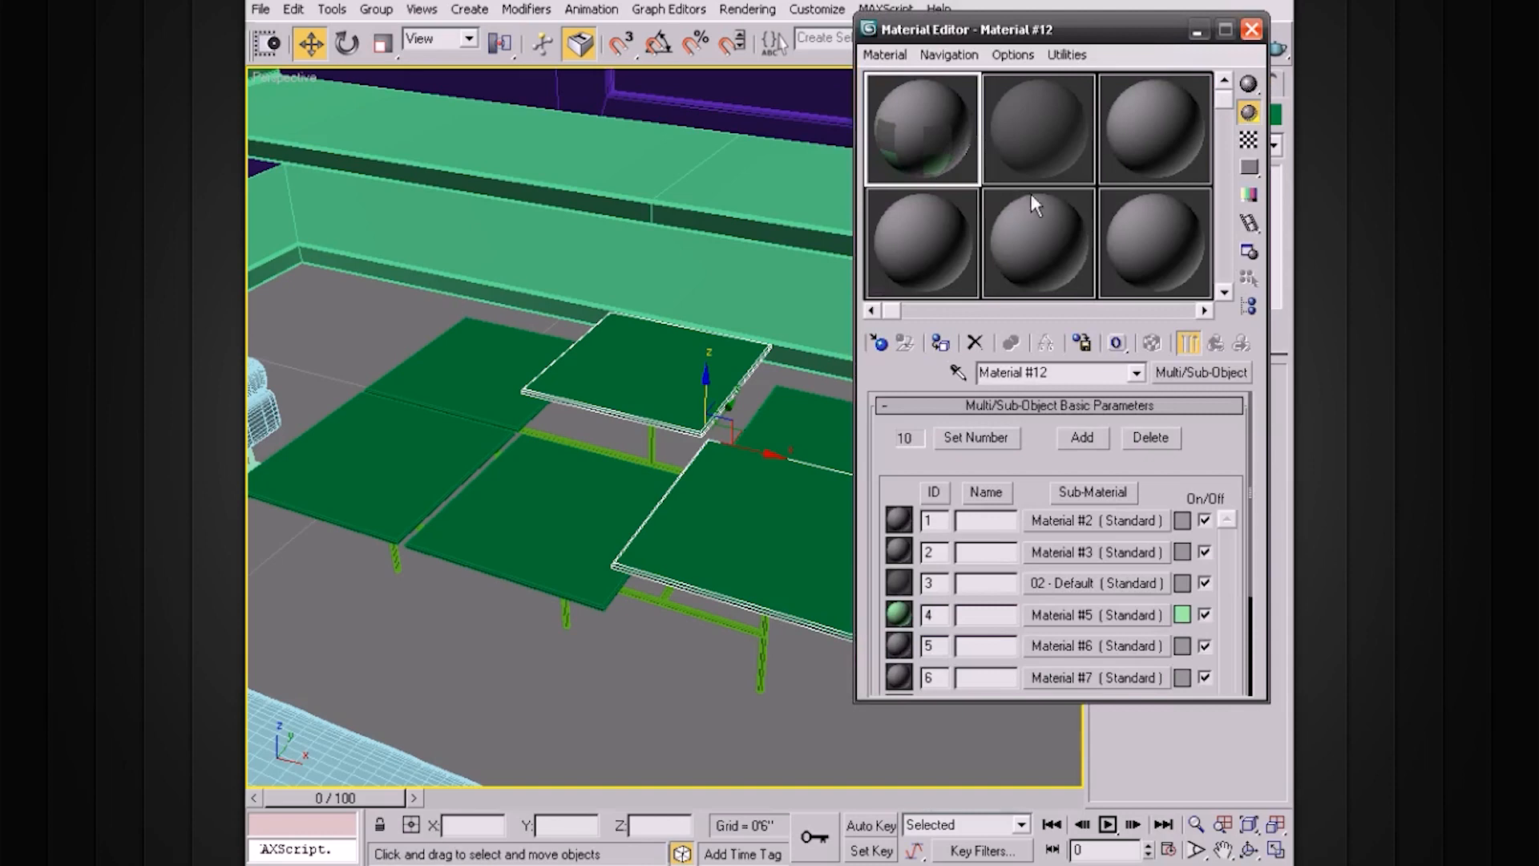
click(1050, 167)
click(1163, 133)
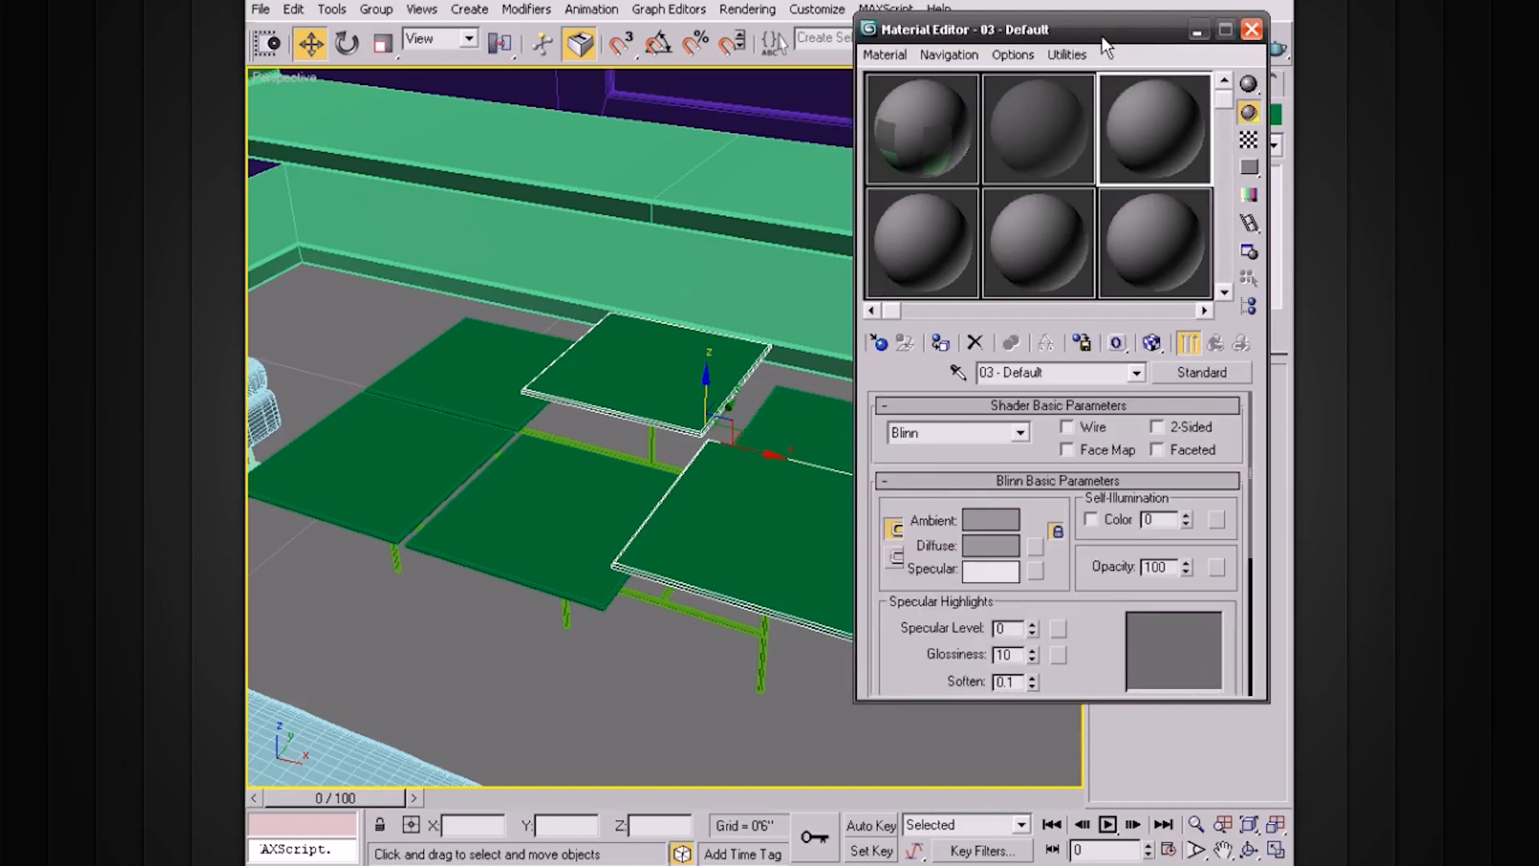
drag(1101, 37, 1092, 28)
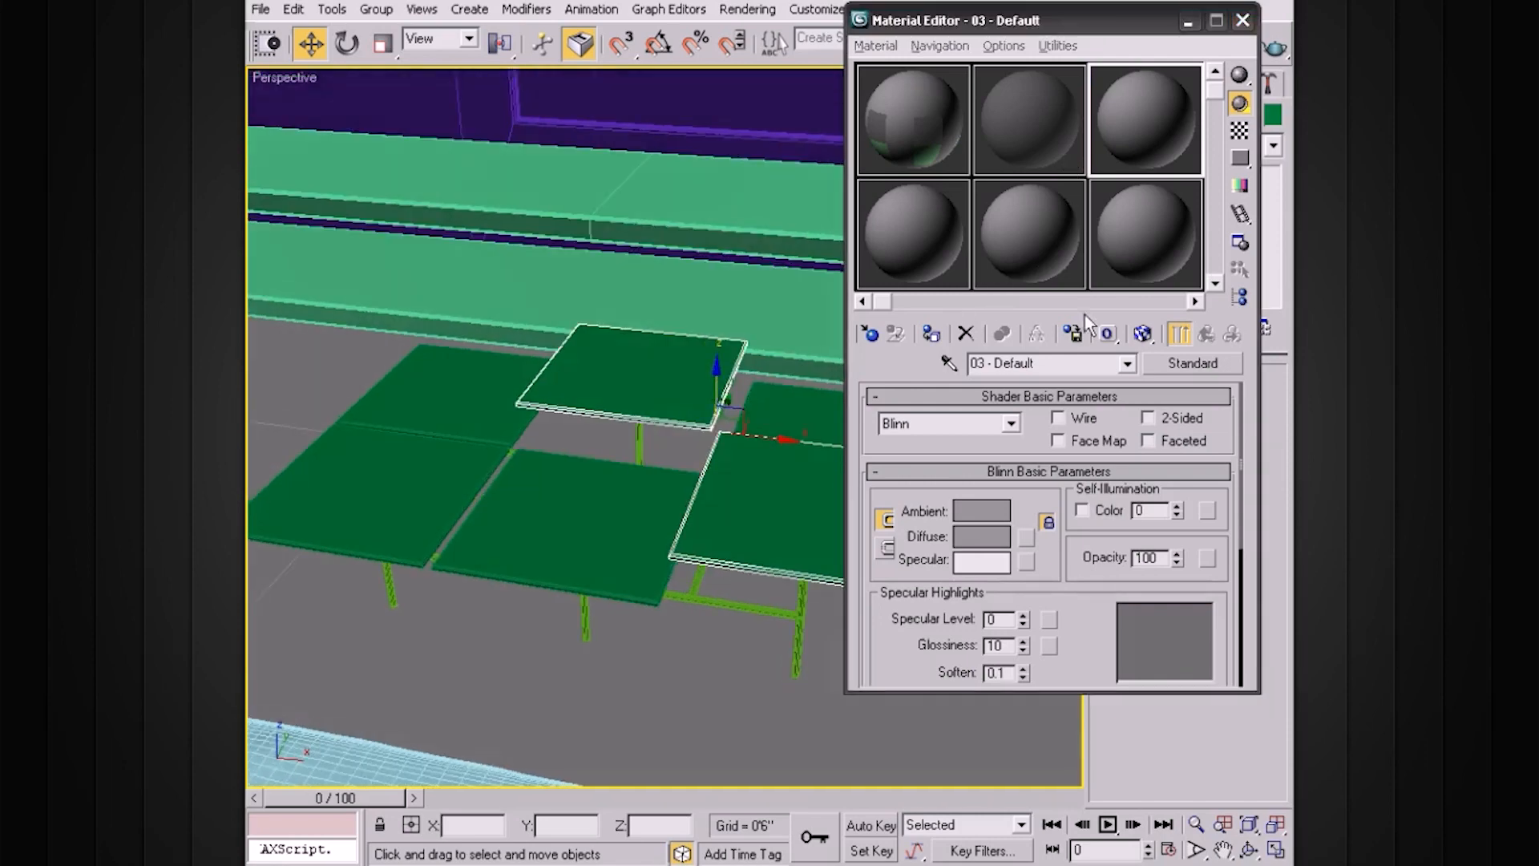
Set the material's diffuse colour to RGB 20, 20, 20 and assign it to the two selected raised panels.
click(997, 540)
drag(900, 319, 898, 225)
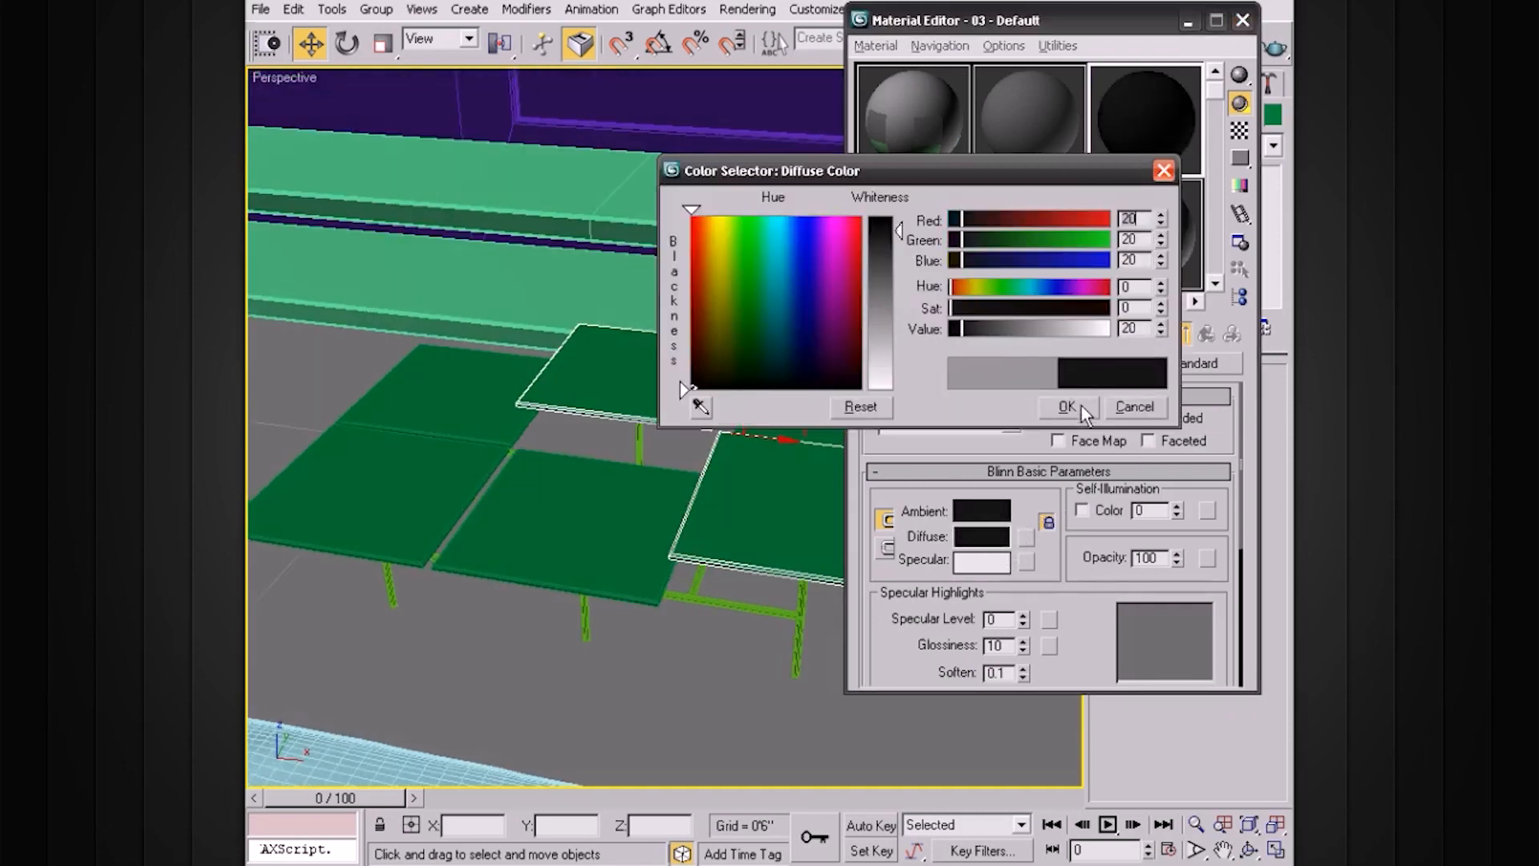
click(1078, 407)
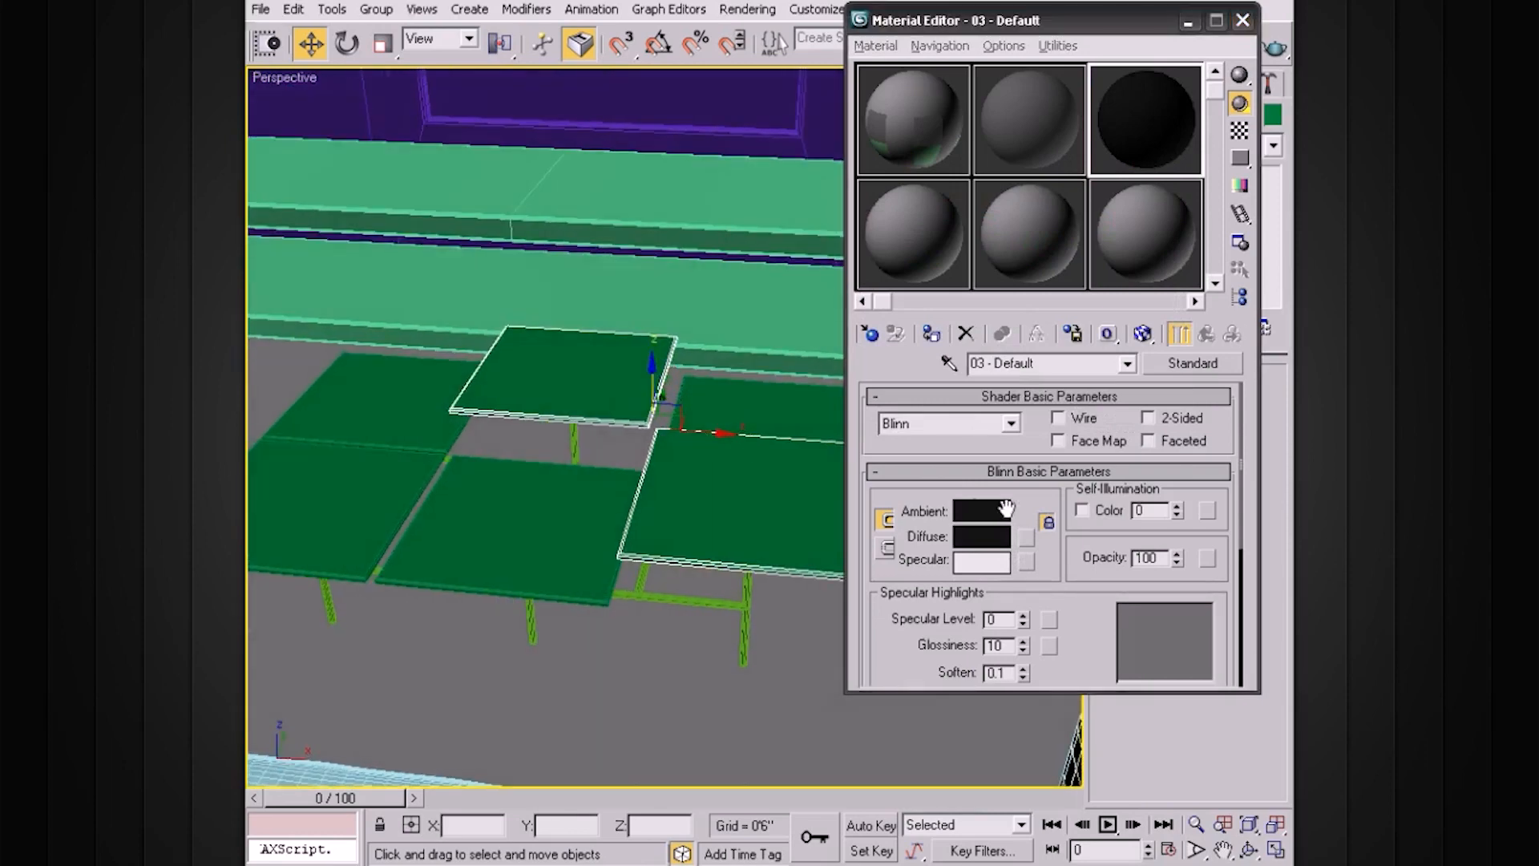
drag(1146, 120, 600, 363)
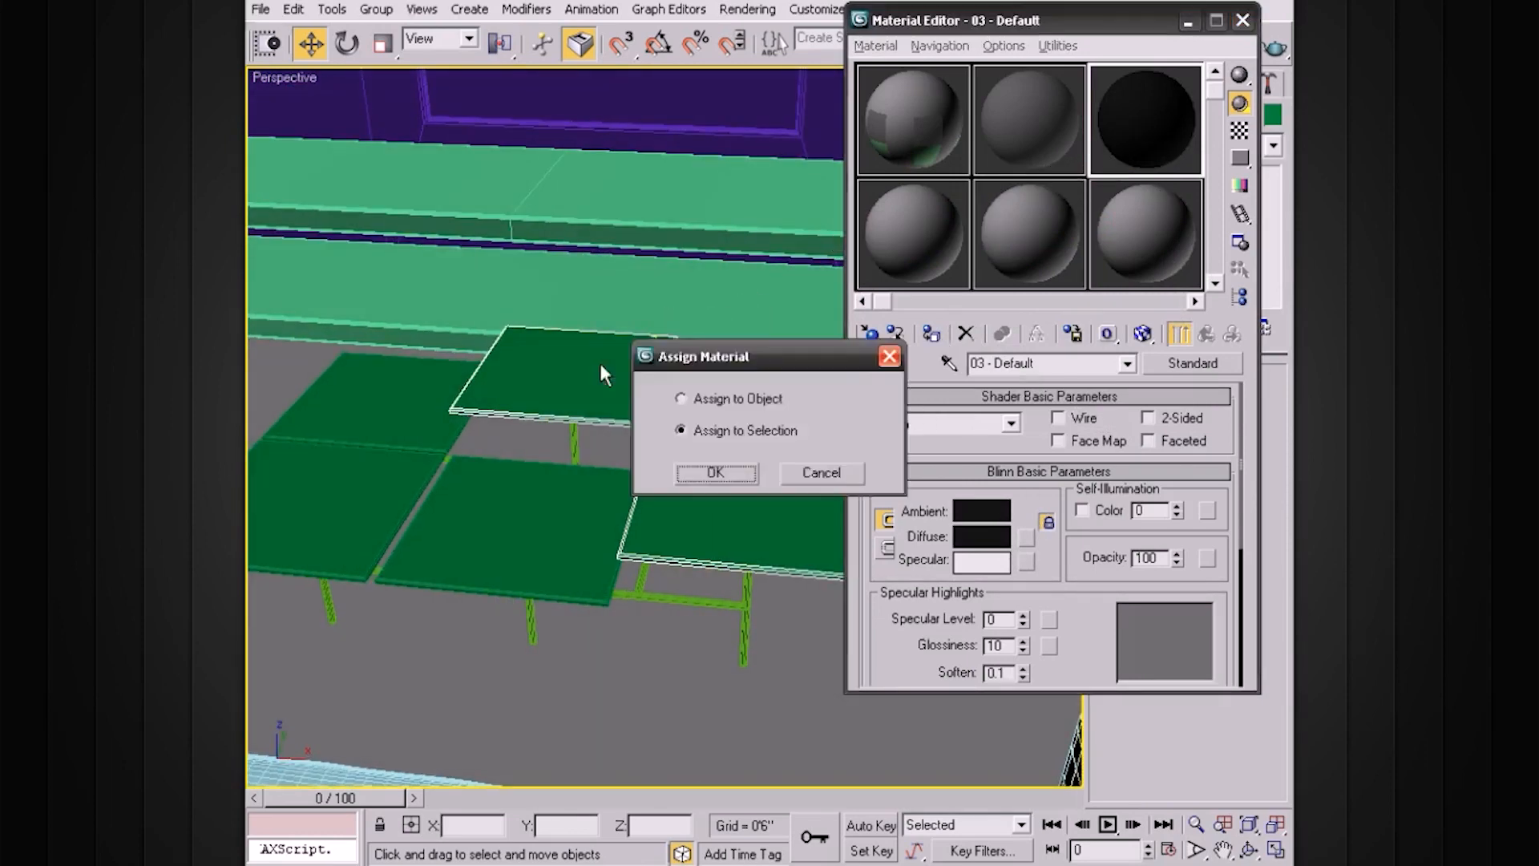
click(718, 473)
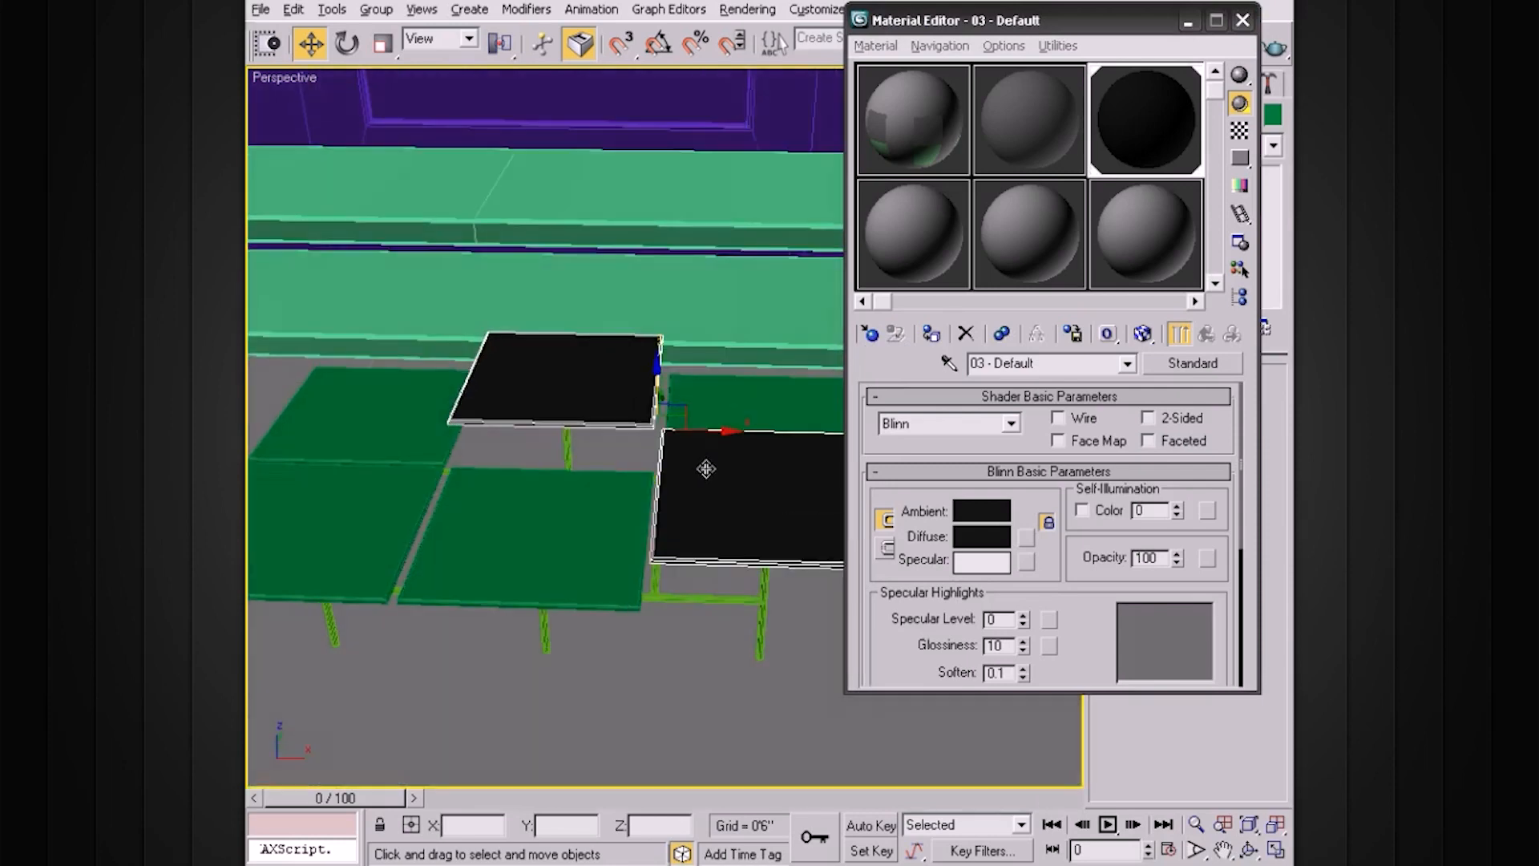
Set the 07 - Default material's diffuse colour to RGB 57, 57, 57 and its opacity to 30.
click(907, 240)
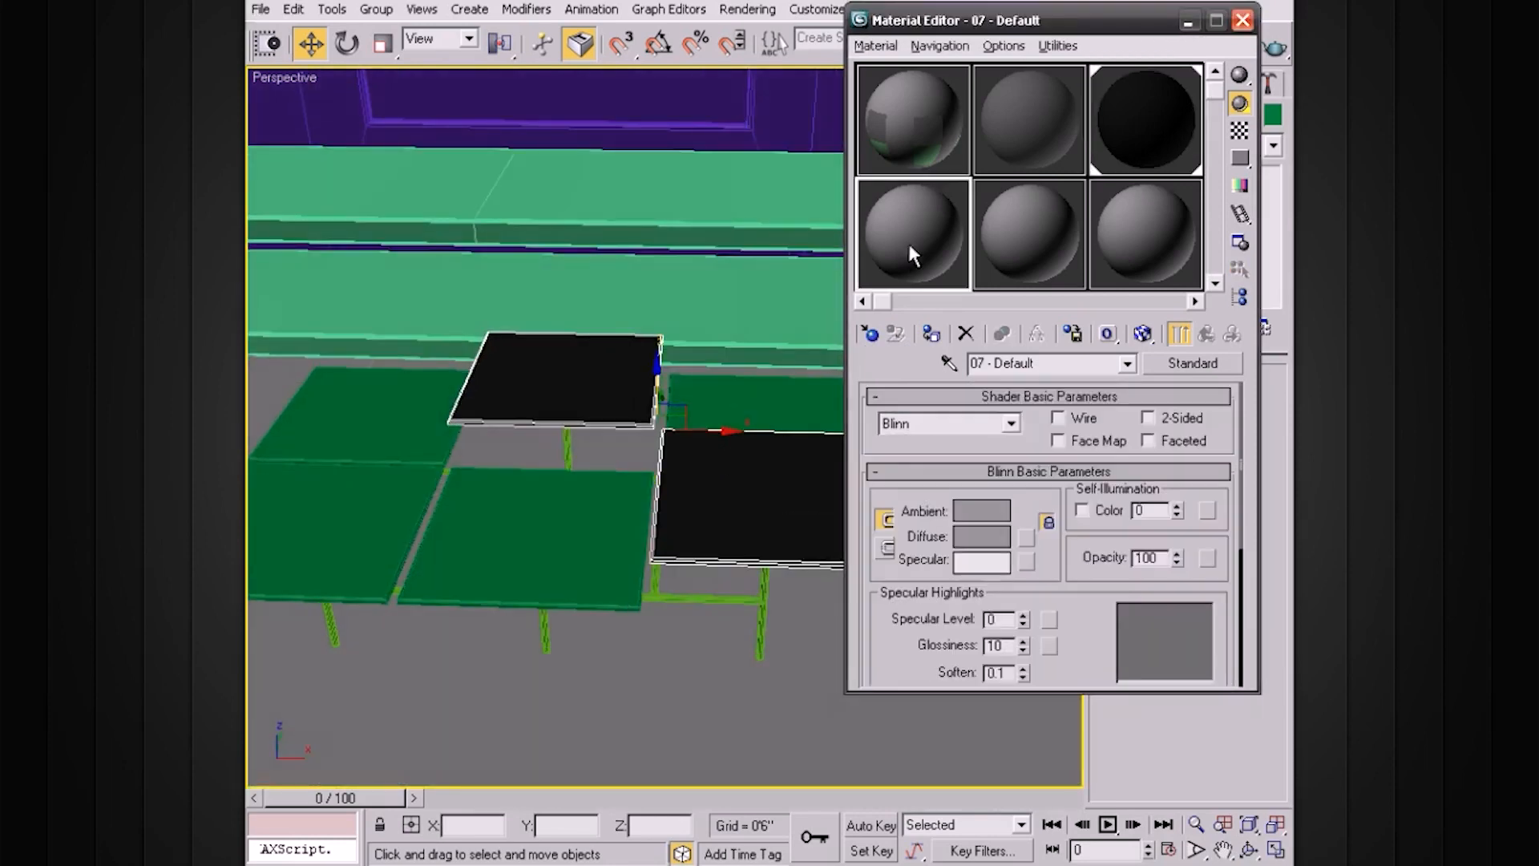
click(1006, 538)
drag(1042, 329, 984, 331)
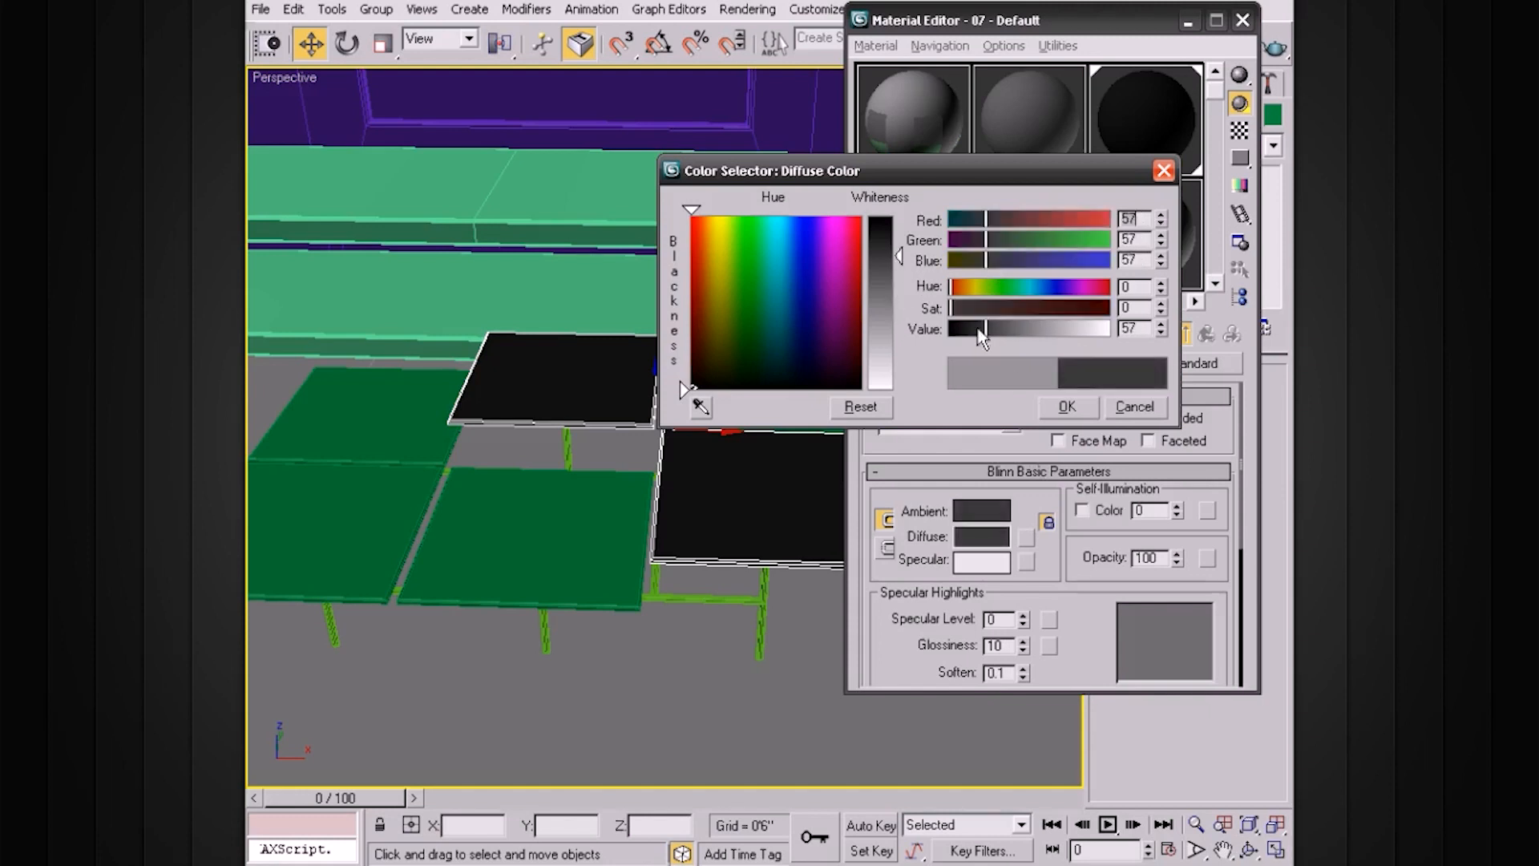
click(1065, 407)
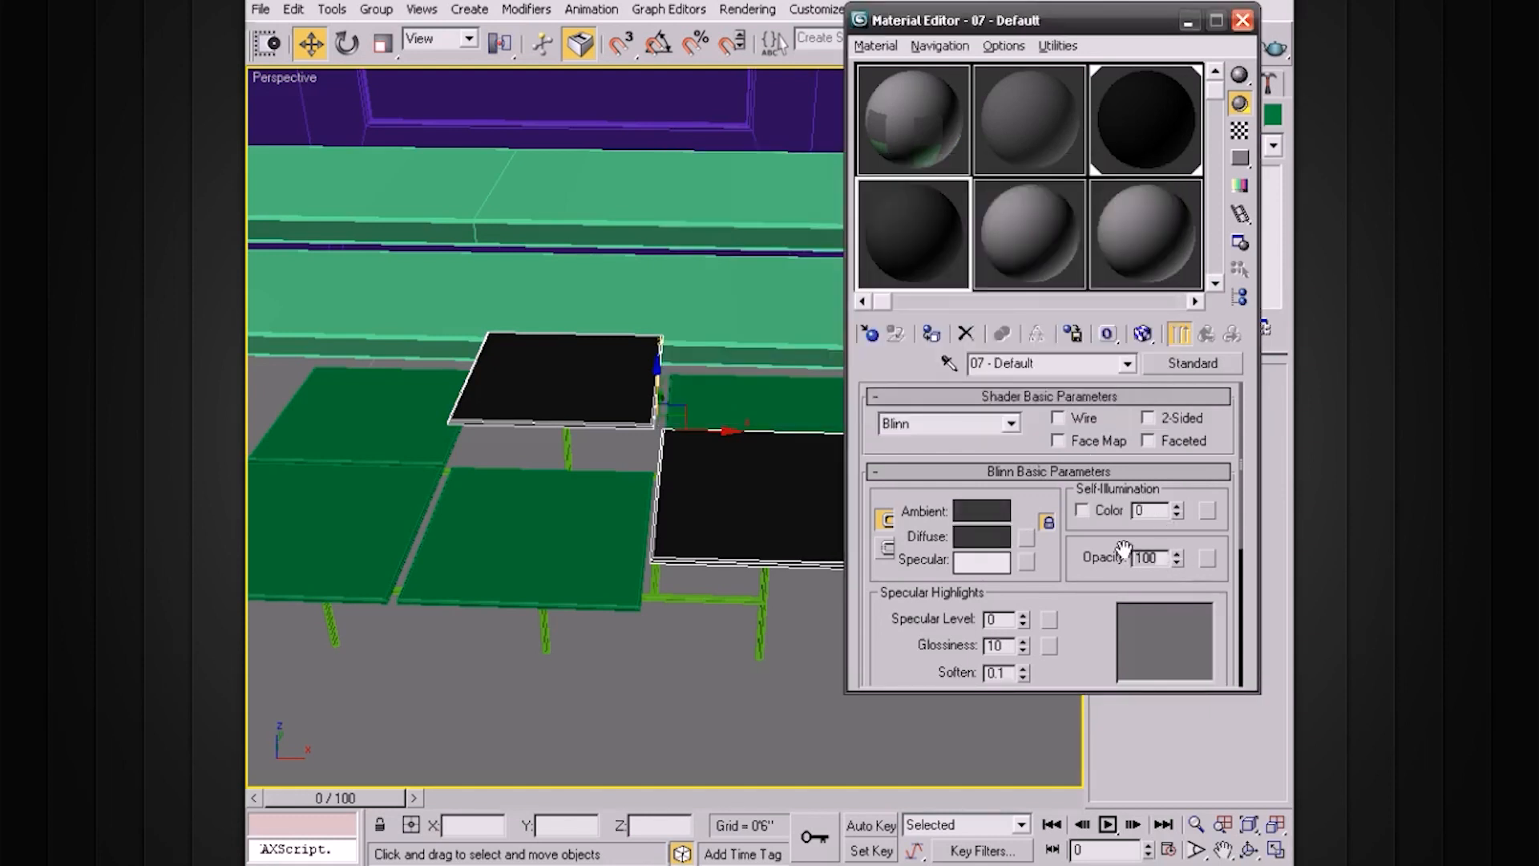
key(Return)
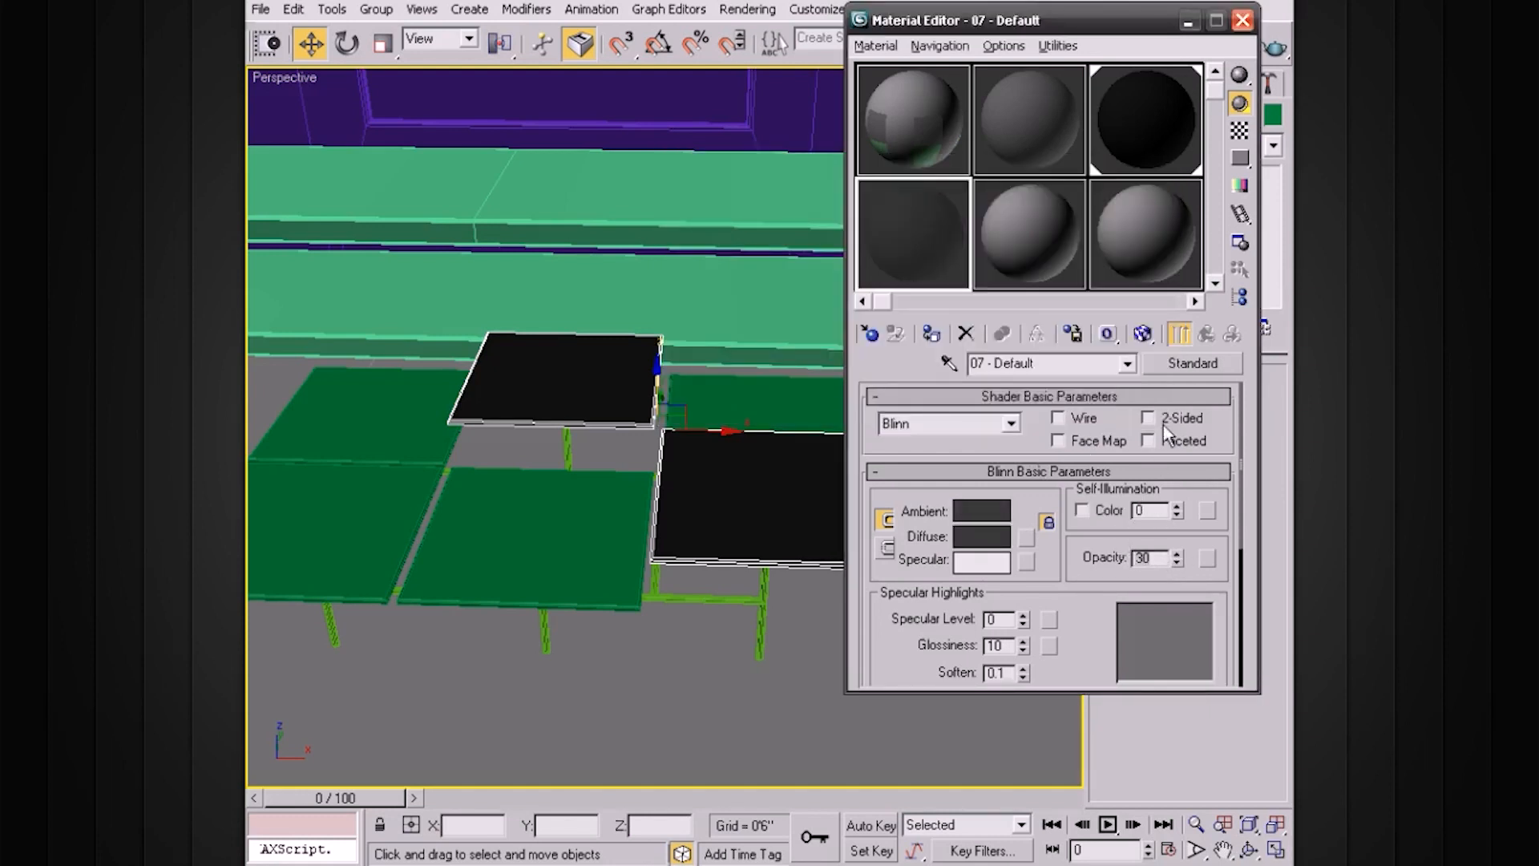
Assign the 07 - Default material to the outer slab element of the raised middle panel.
drag(1157, 28, 1109, 69)
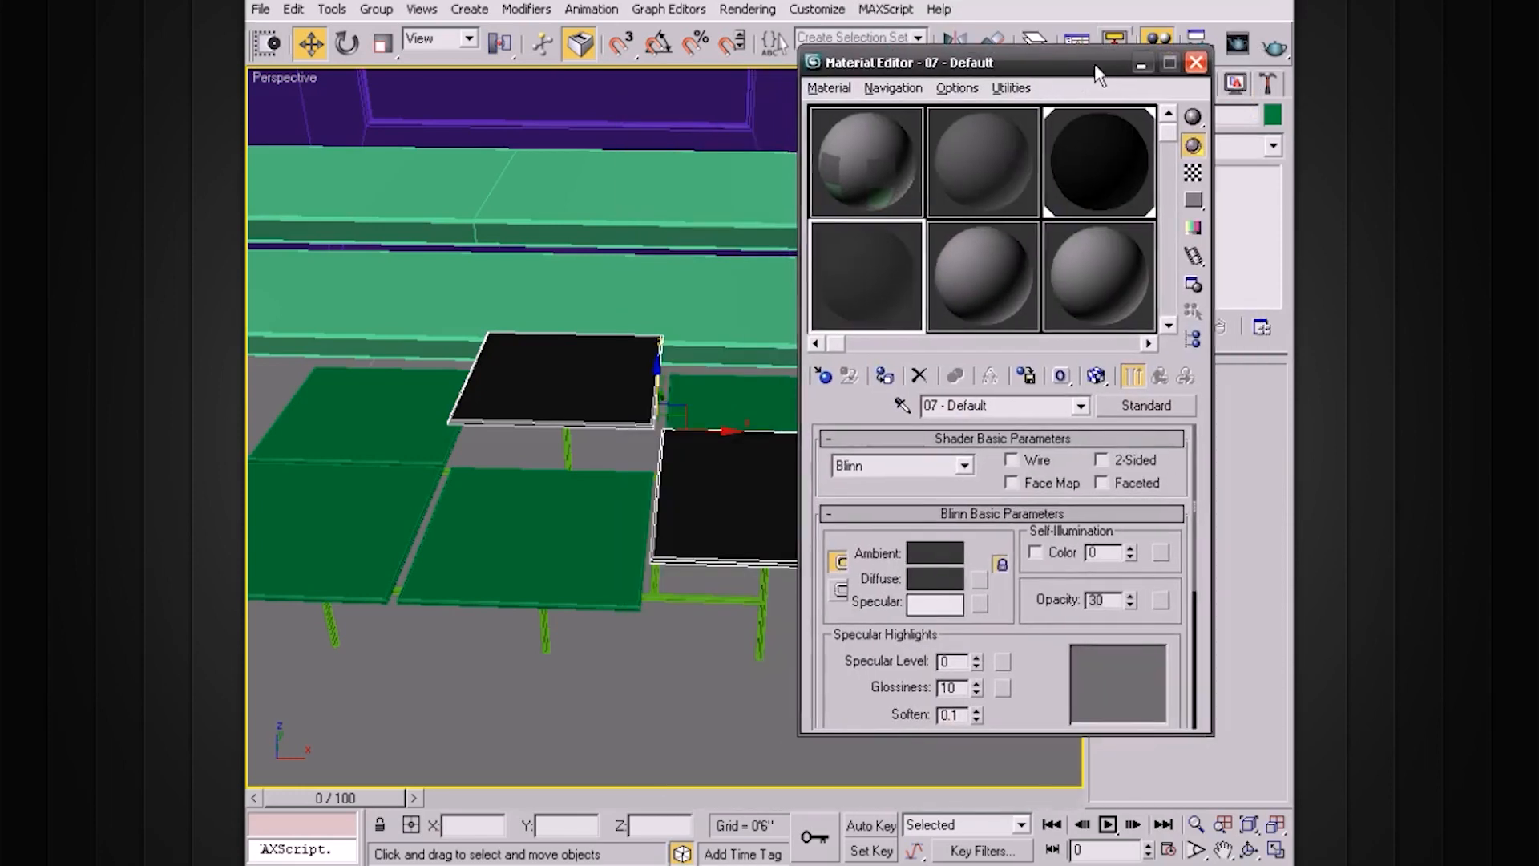
click(609, 359)
drag(1002, 63, 864, 149)
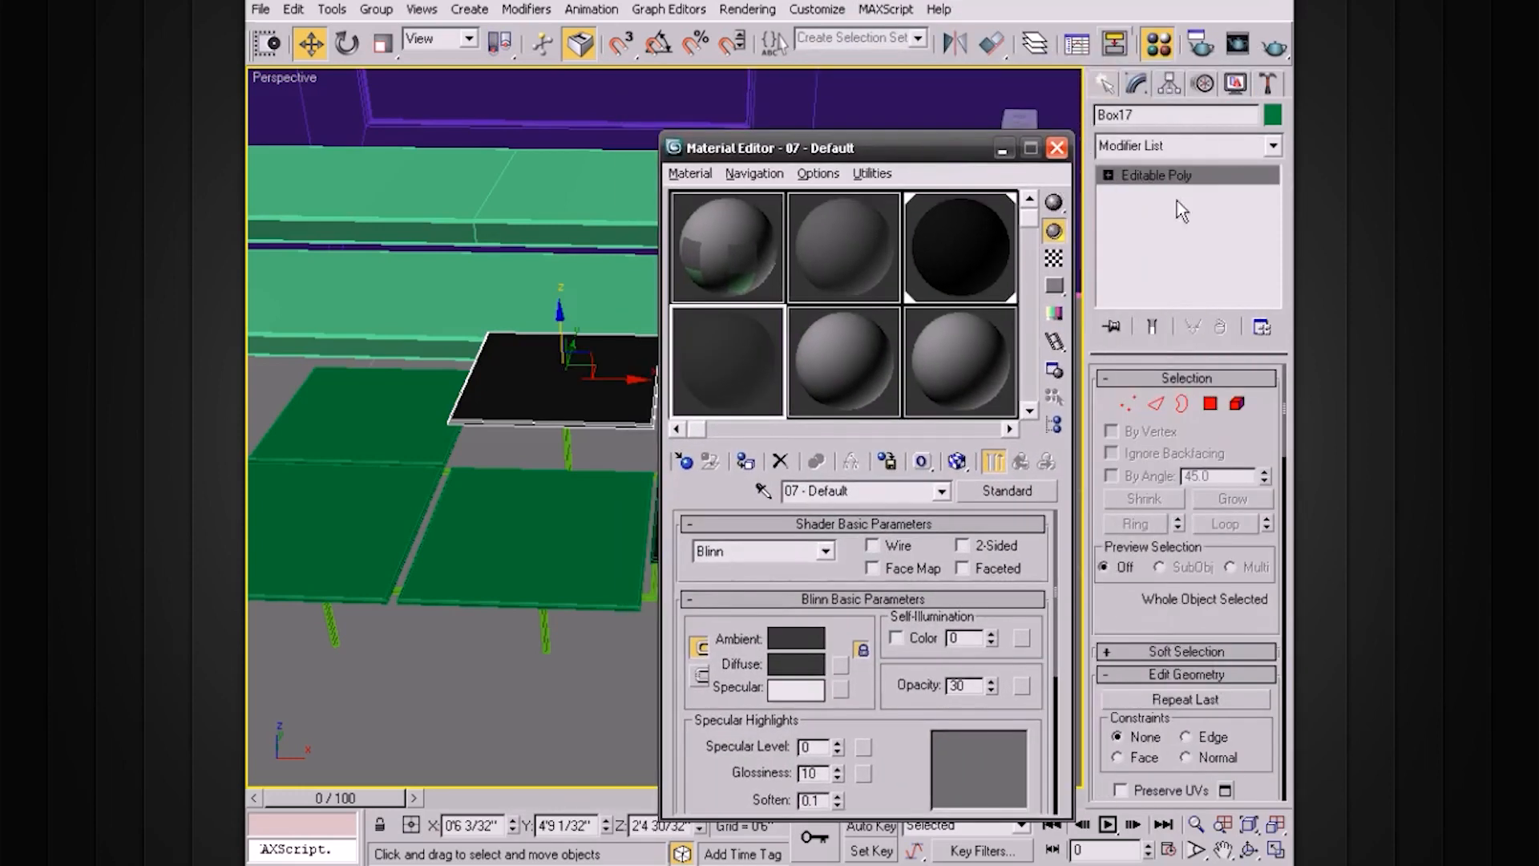
click(1155, 266)
click(532, 381)
alt+middle_drag(574, 396, 537, 537)
click(460, 393)
click(1206, 176)
Assign the 07 - Default material to the outer slab element of the raised end panel and close the Material Editor.
click(484, 582)
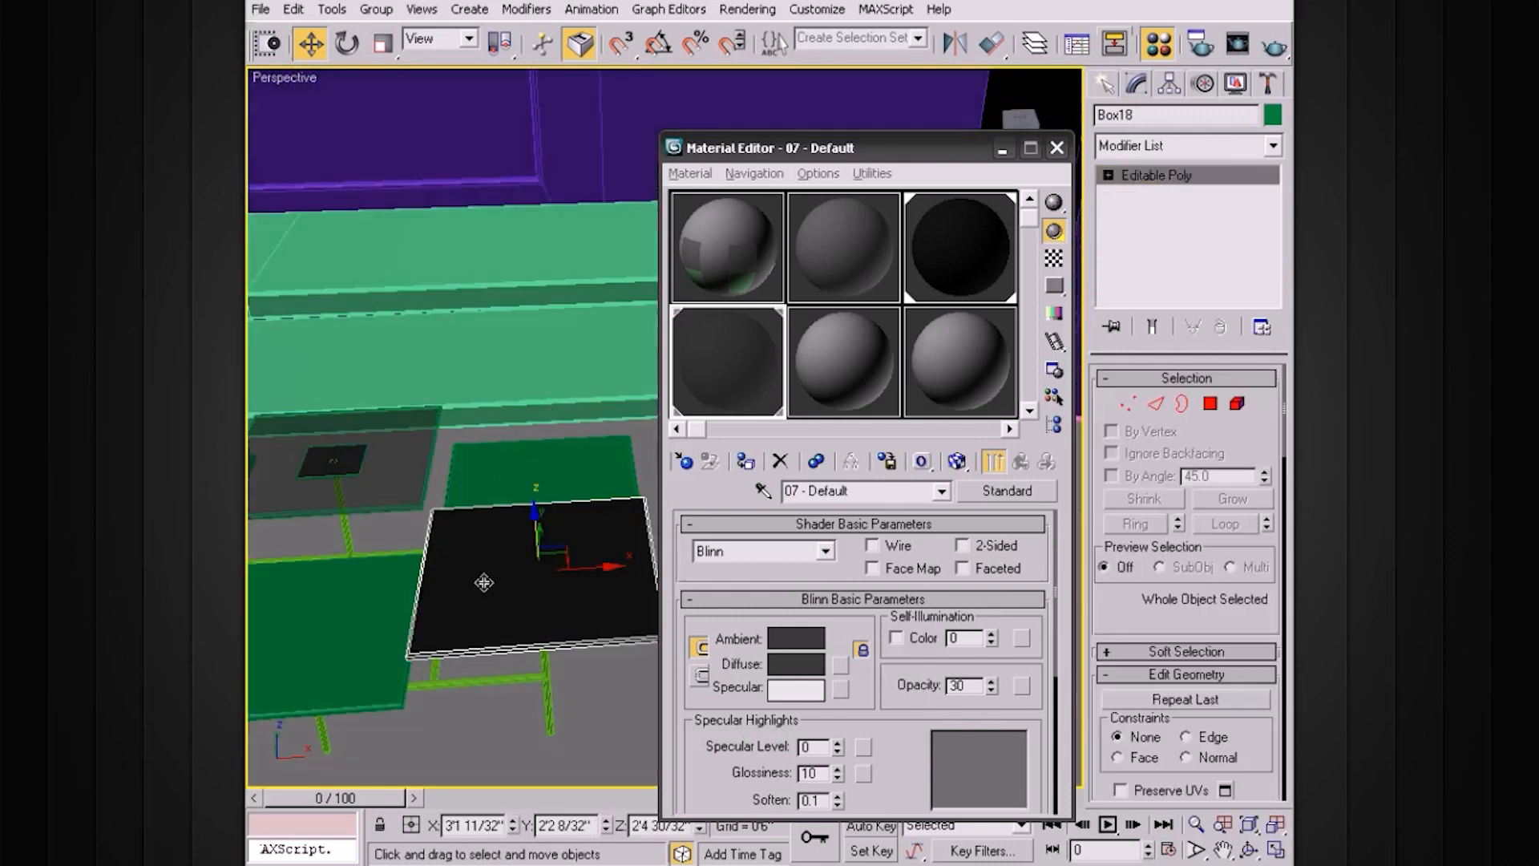
click(1107, 175)
click(1154, 266)
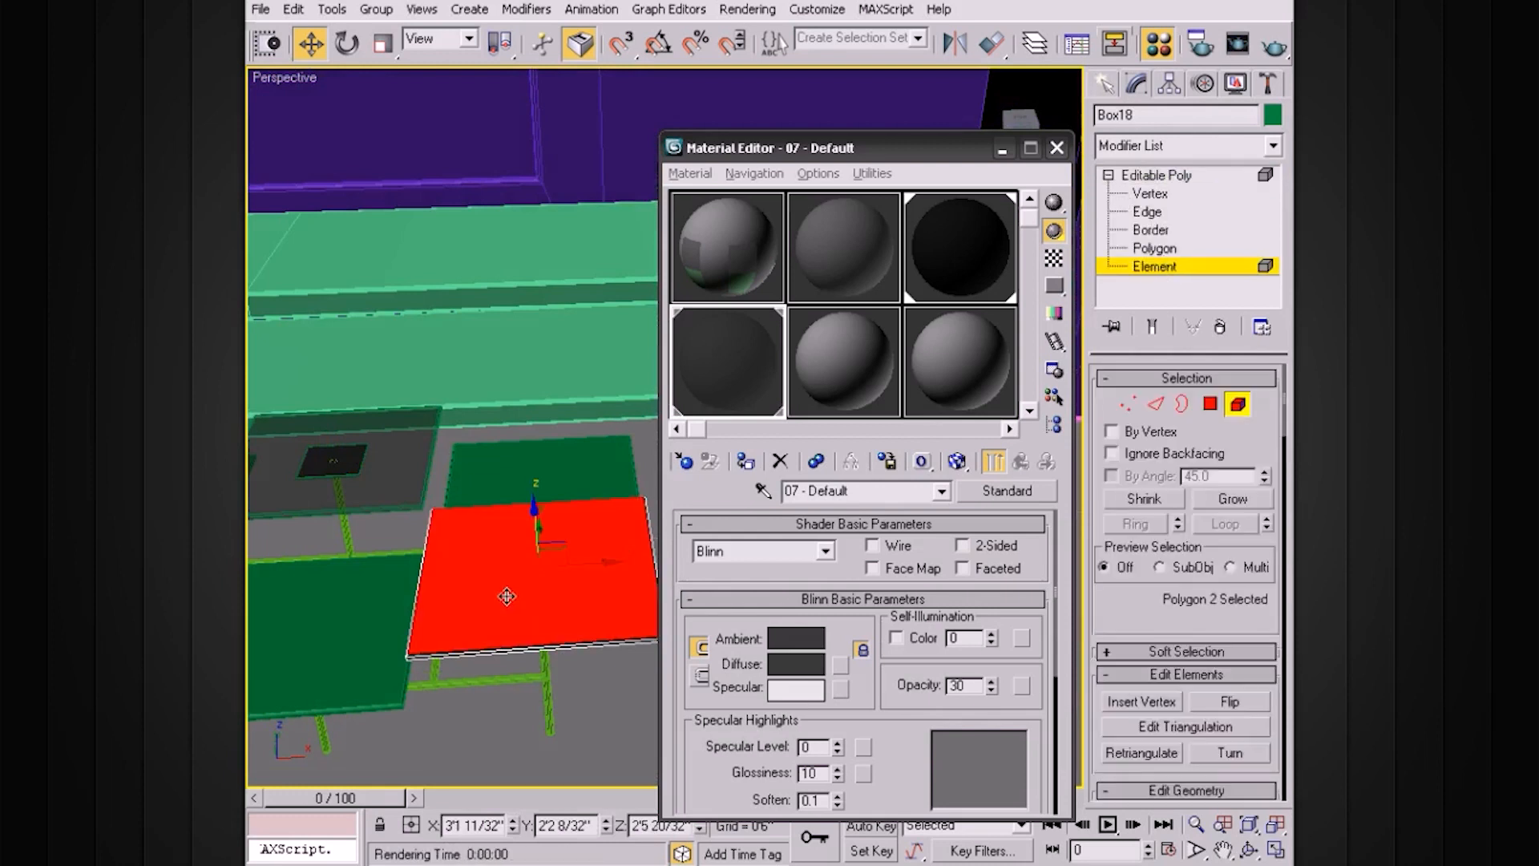
drag(753, 376, 613, 564)
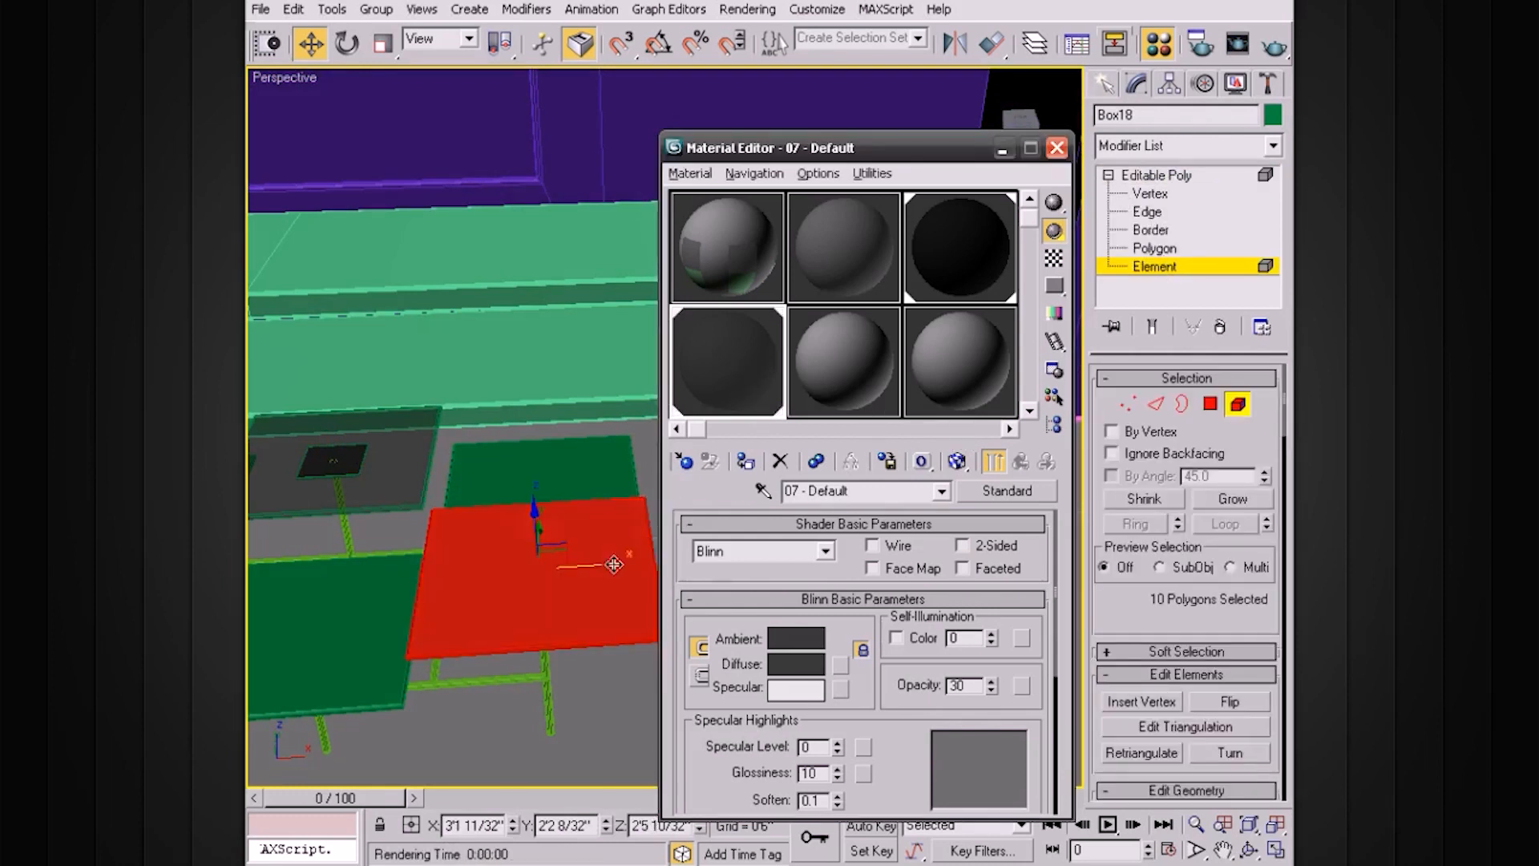
click(1056, 147)
click(1158, 177)
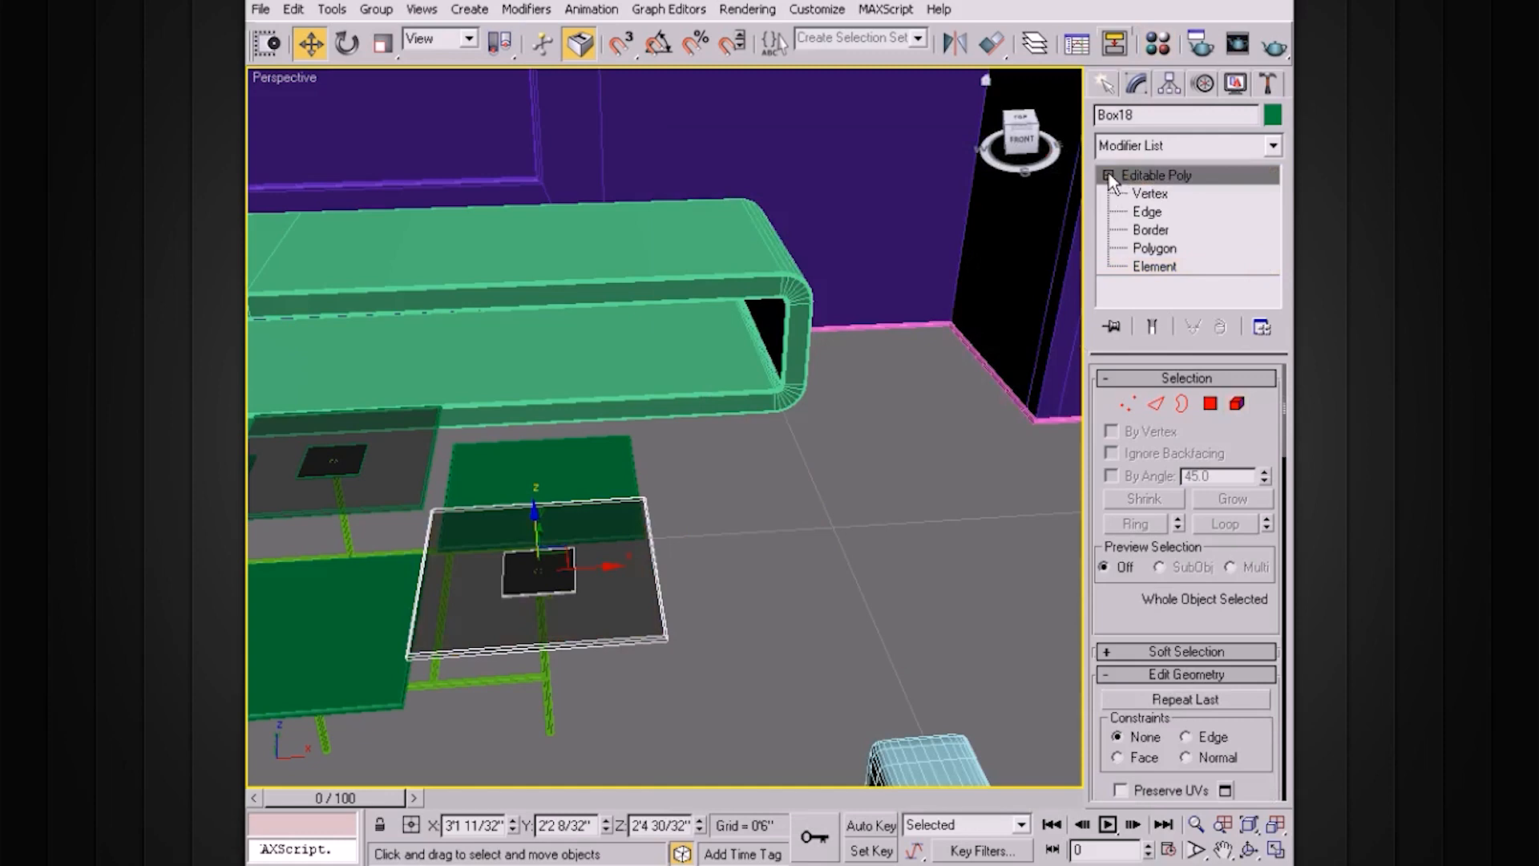
Examine the table from several angles around the room with edged faces switched off.
alt+middle_drag(851, 381, 902, 447)
click(910, 505)
key(F4)
alt+middle_drag(907, 503, 820, 474)
alt+middle_drag(698, 450, 754, 449)
alt+middle_drag(807, 556, 830, 598)
alt+middle_drag(718, 646, 873, 495)
alt+middle_drag(762, 527, 834, 482)
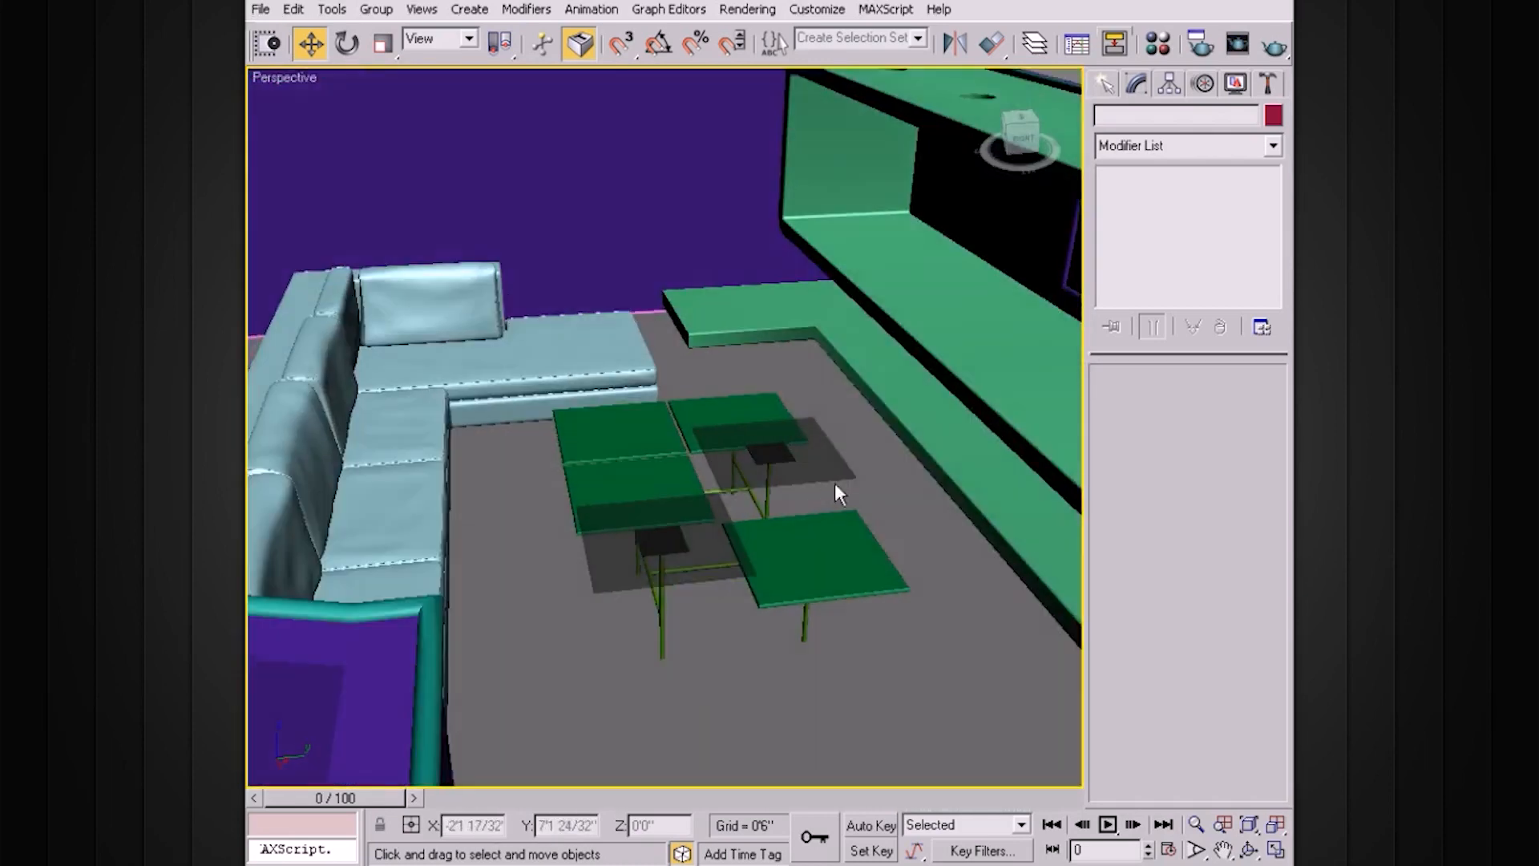
scroll(834, 483, up, 2)
mouse_move(844, 471)
alt+middle_down()
mouse_move(832, 457)
mouse_move(882, 464)
mouse_move(900, 433)
mouse_move(907, 502)
mouse_move(872, 472)
alt+middle_up()
Group five of the panels and the leg frame under the name Table and try moving the group.
click(907, 502)
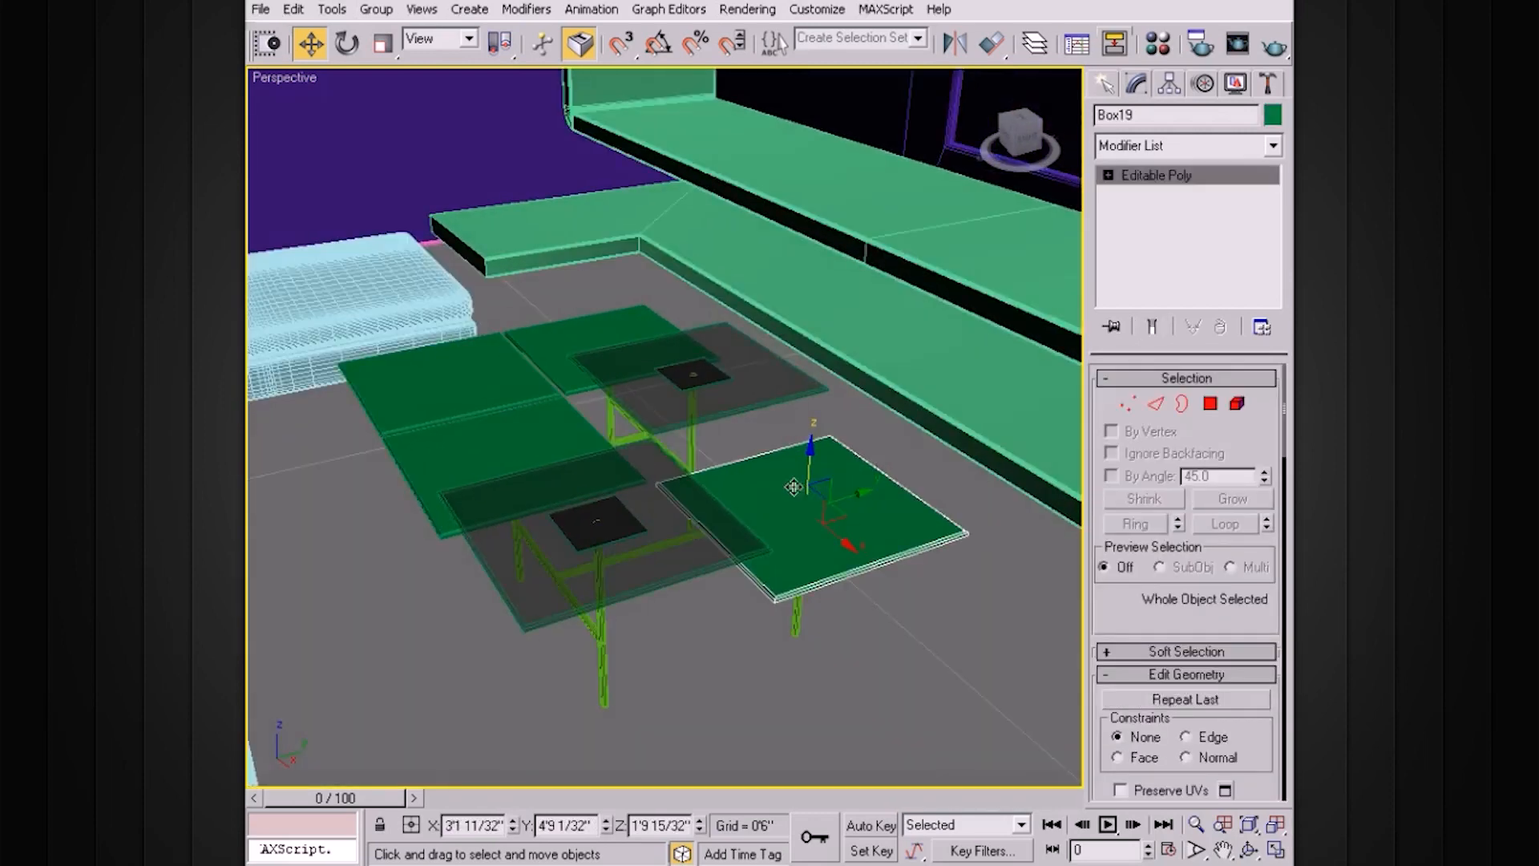
ctrl+click(693, 406)
ctrl+click(501, 454)
ctrl+click(462, 363)
ctrl+click(561, 330)
alt+middle_drag(630, 480, 632, 476)
ctrl+click(603, 573)
alt+middle_drag(684, 570, 742, 566)
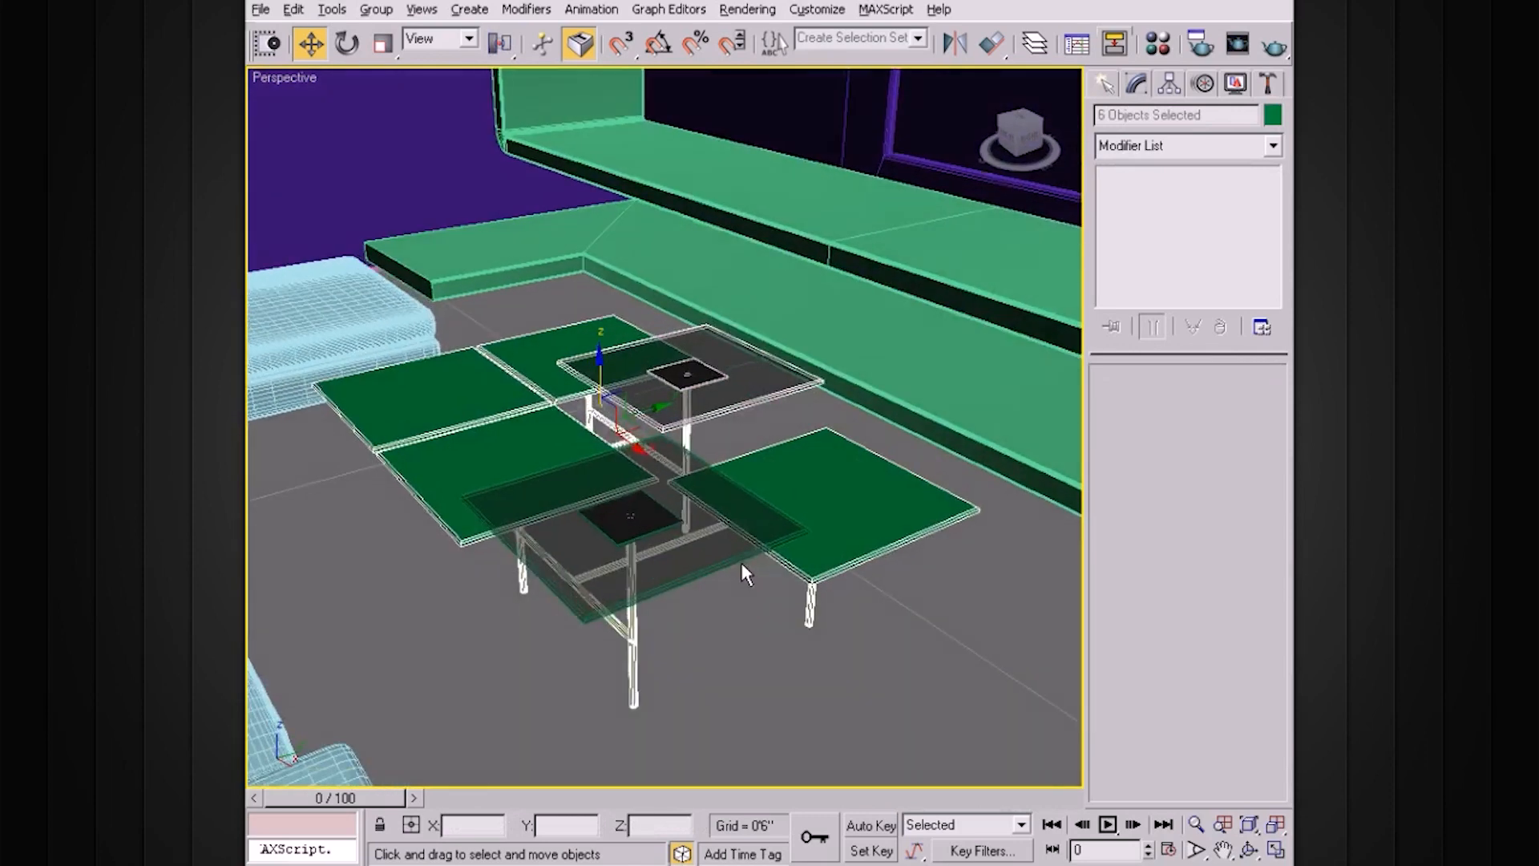
click(376, 9)
click(392, 33)
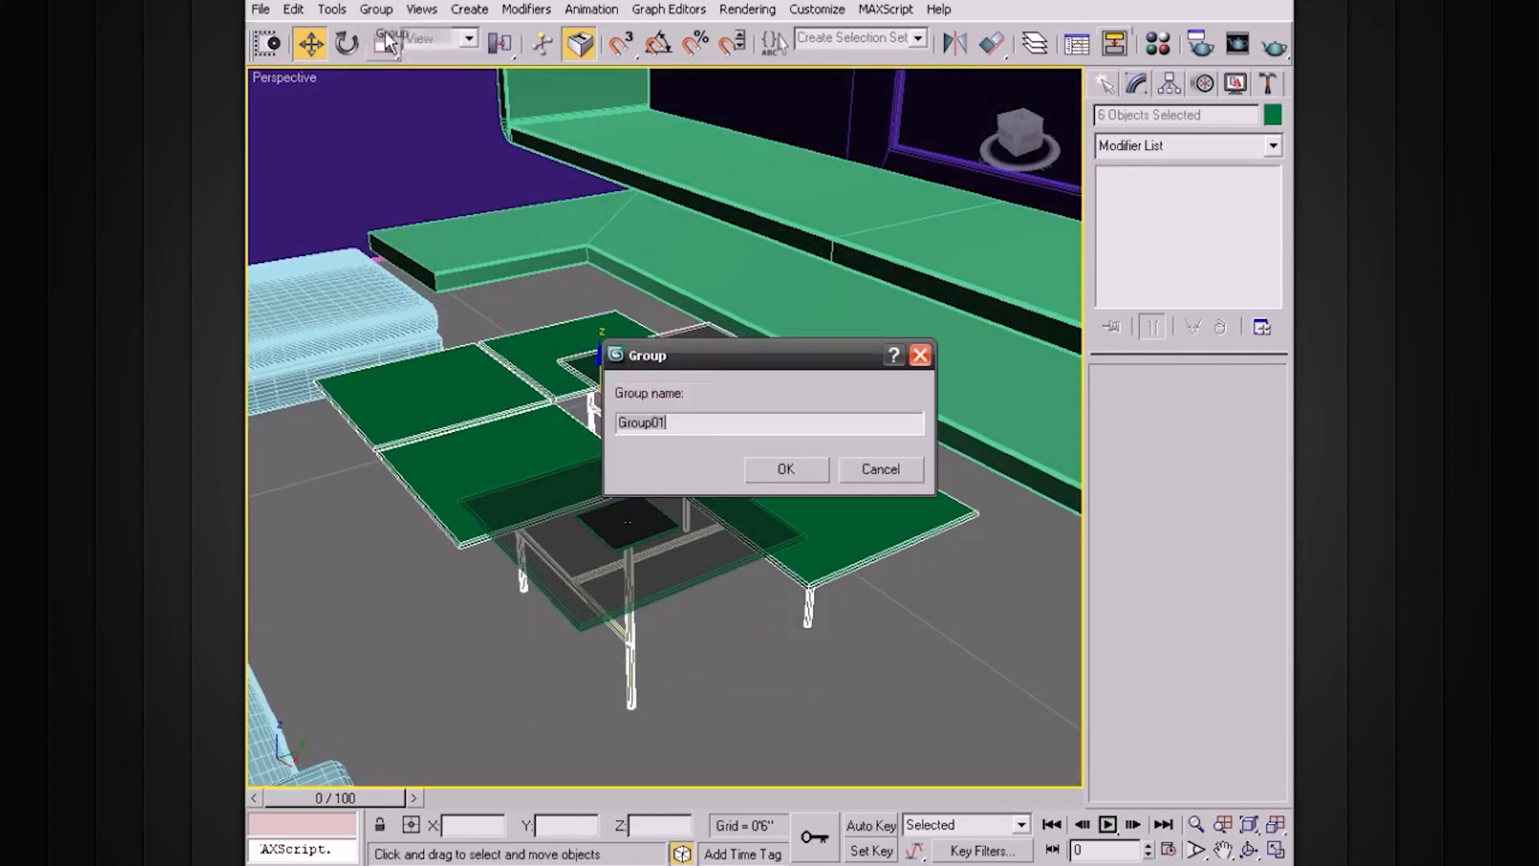
double_click(702, 422)
text(T)
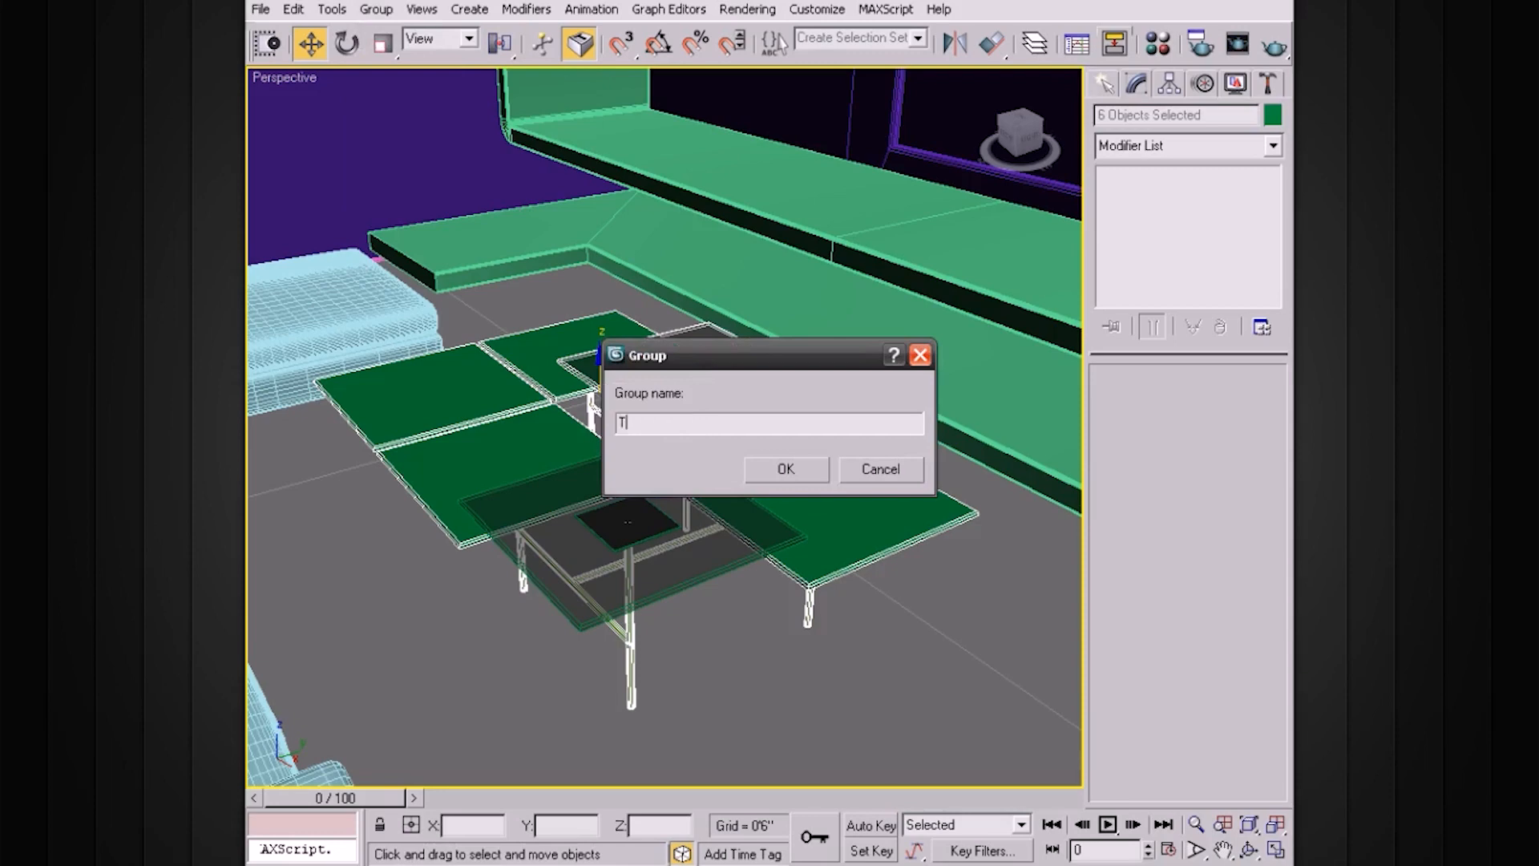
text(able)
key(Return)
alt+middle_drag(702, 422, 705, 451)
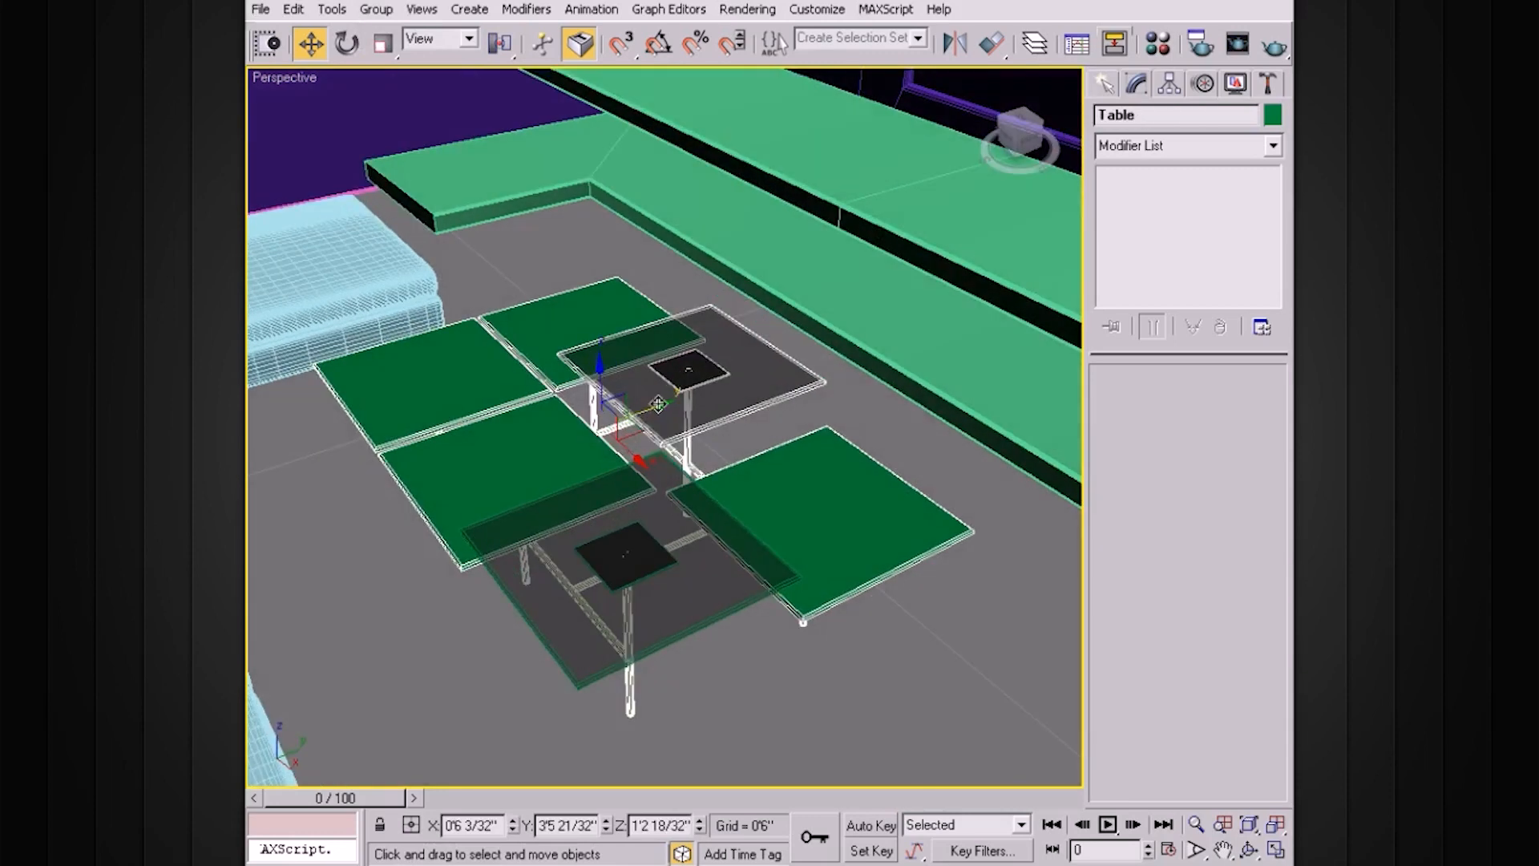
drag(713, 389, 725, 385)
Undo the group's move, the grouping and the most recent selections.
key(ctrl+z)
key(ctrl+z)
key(ctrl+z)
key(ctrl+z)
key(ctrl+z)
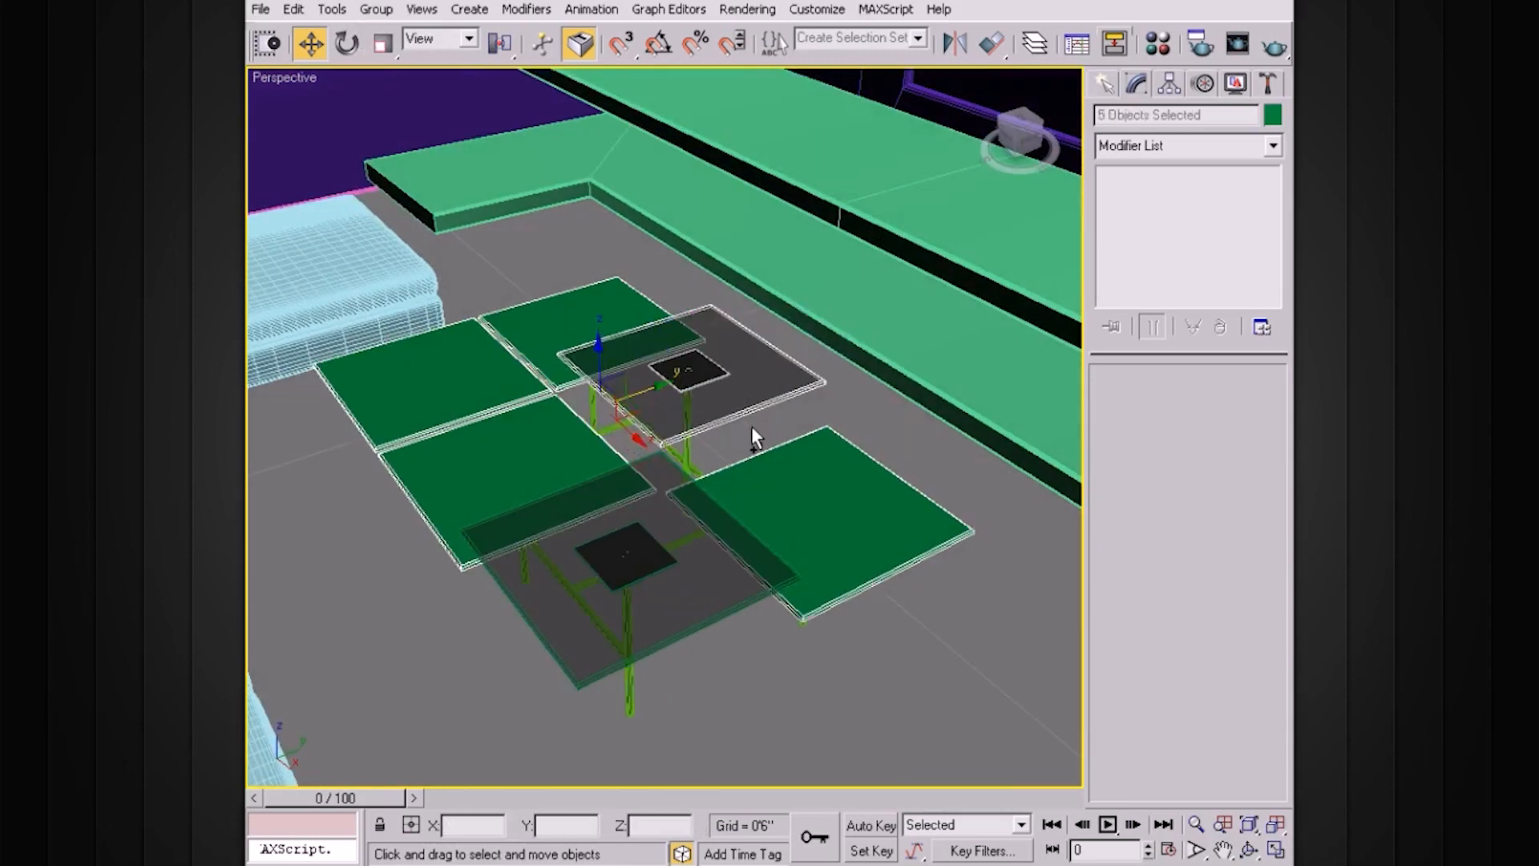
key(ctrl+z)
Complete the selection to all six panels and the leg frame, group them as Table and move the group to about X 1'8", Y 4'0".
ctrl+click(678, 560)
ctrl+click(554, 467)
ctrl+click(483, 389)
ctrl+click(535, 330)
alt+middle_drag(666, 516, 773, 529)
ctrl+click(622, 605)
click(376, 9)
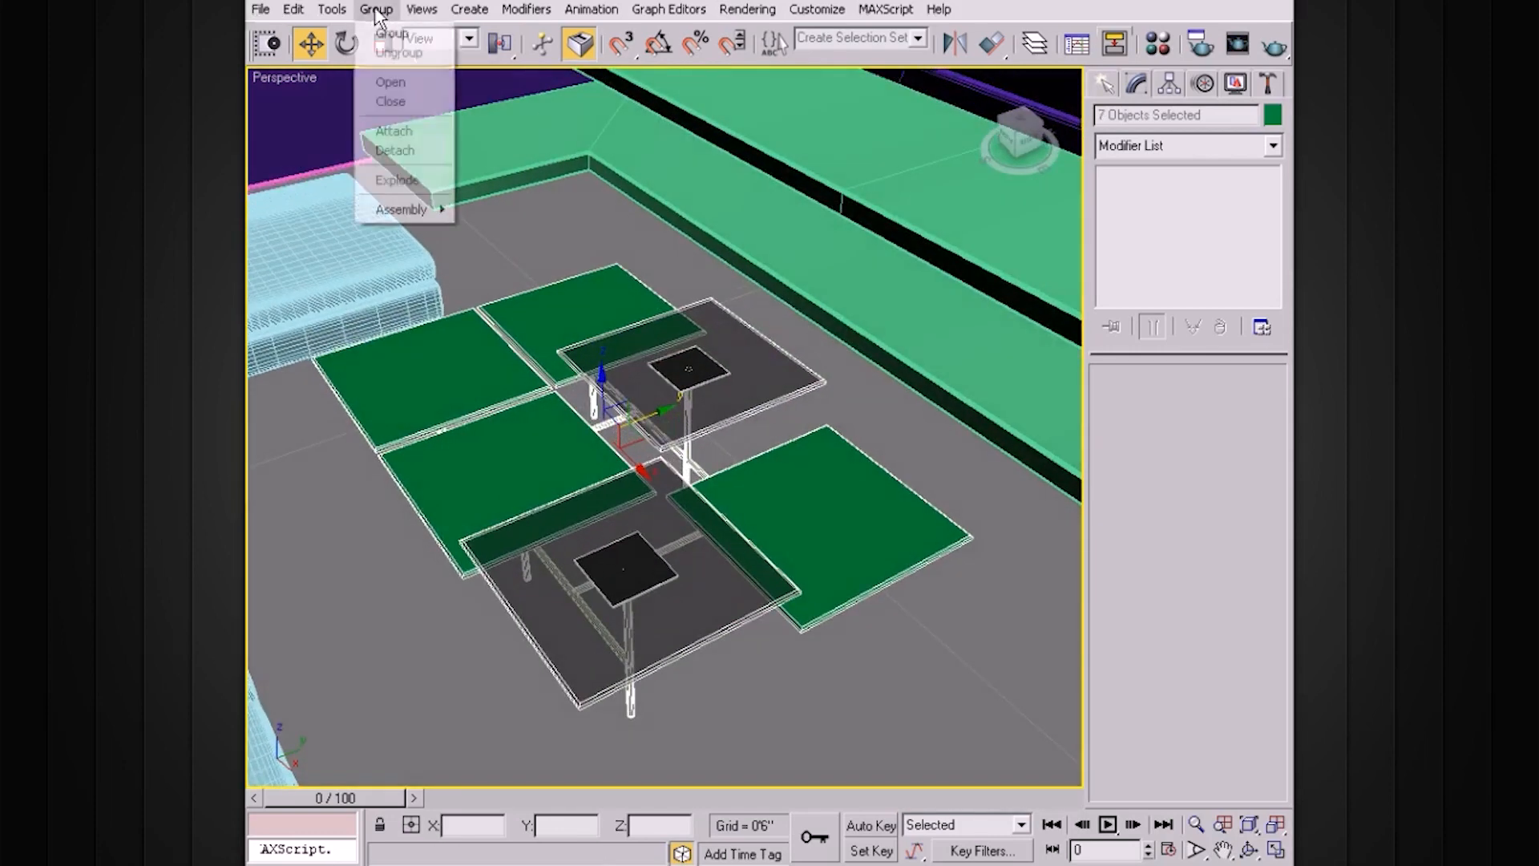
click(391, 30)
text(Table)
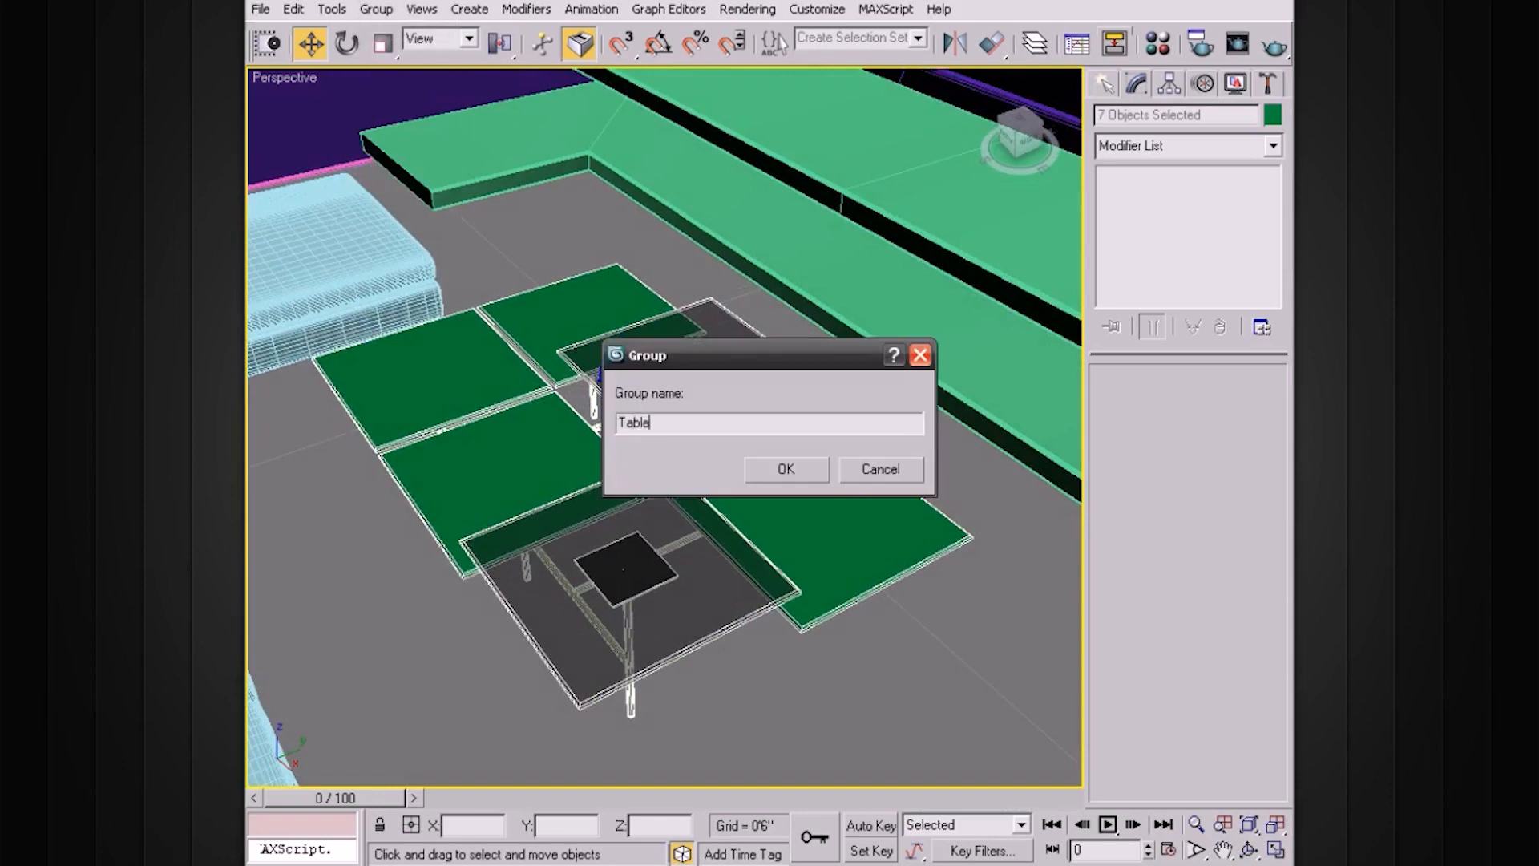
key(Return)
drag(656, 477, 667, 507)
alt+middle_drag(667, 507, 763, 413)
Open the Table group, select individual panels inside it and close the group again.
click(376, 9)
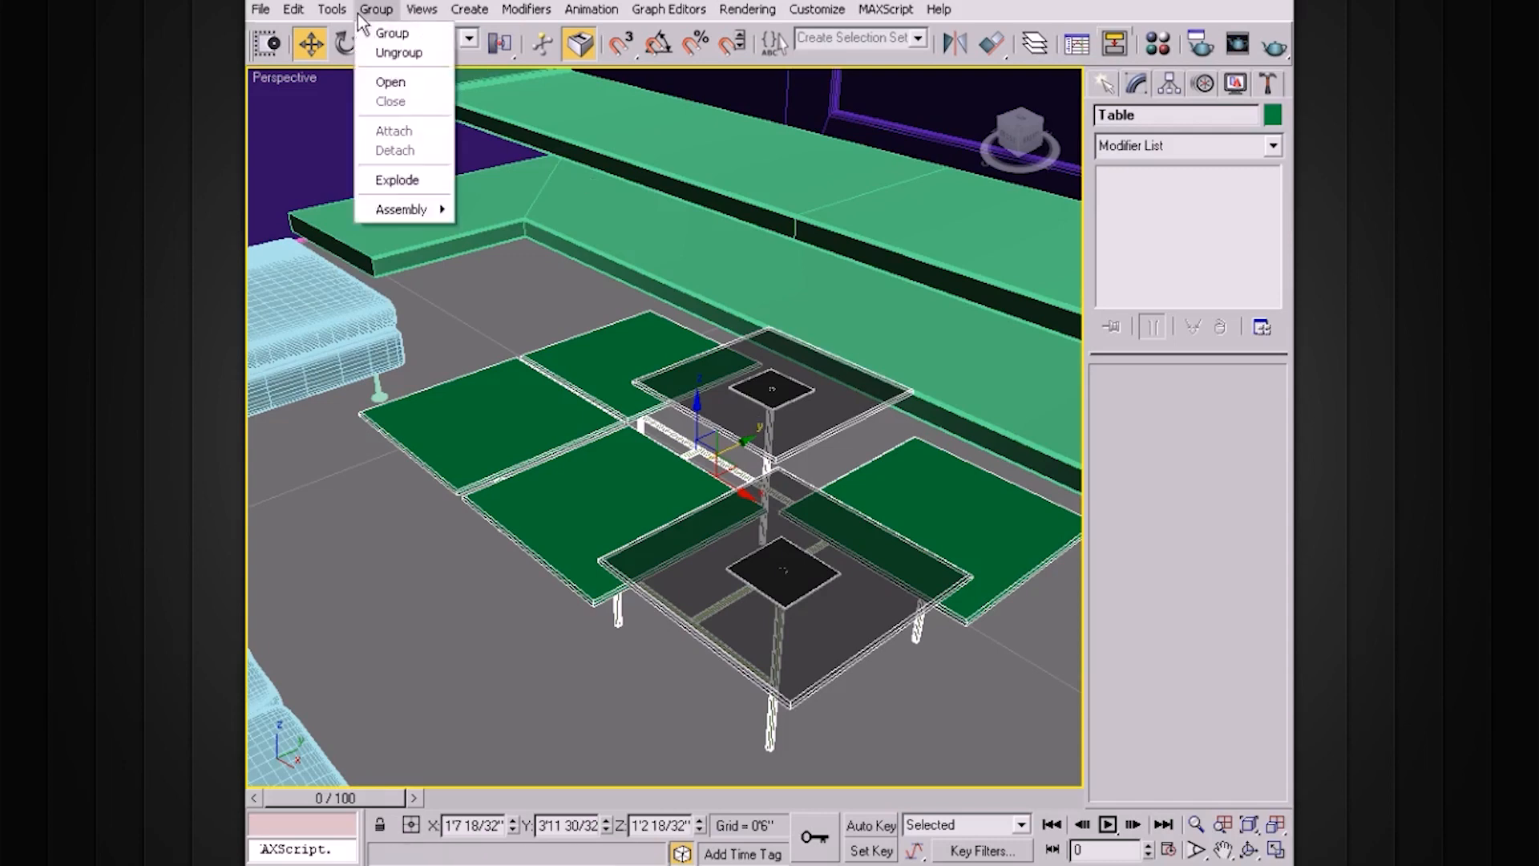
click(390, 82)
click(735, 423)
click(653, 441)
click(597, 363)
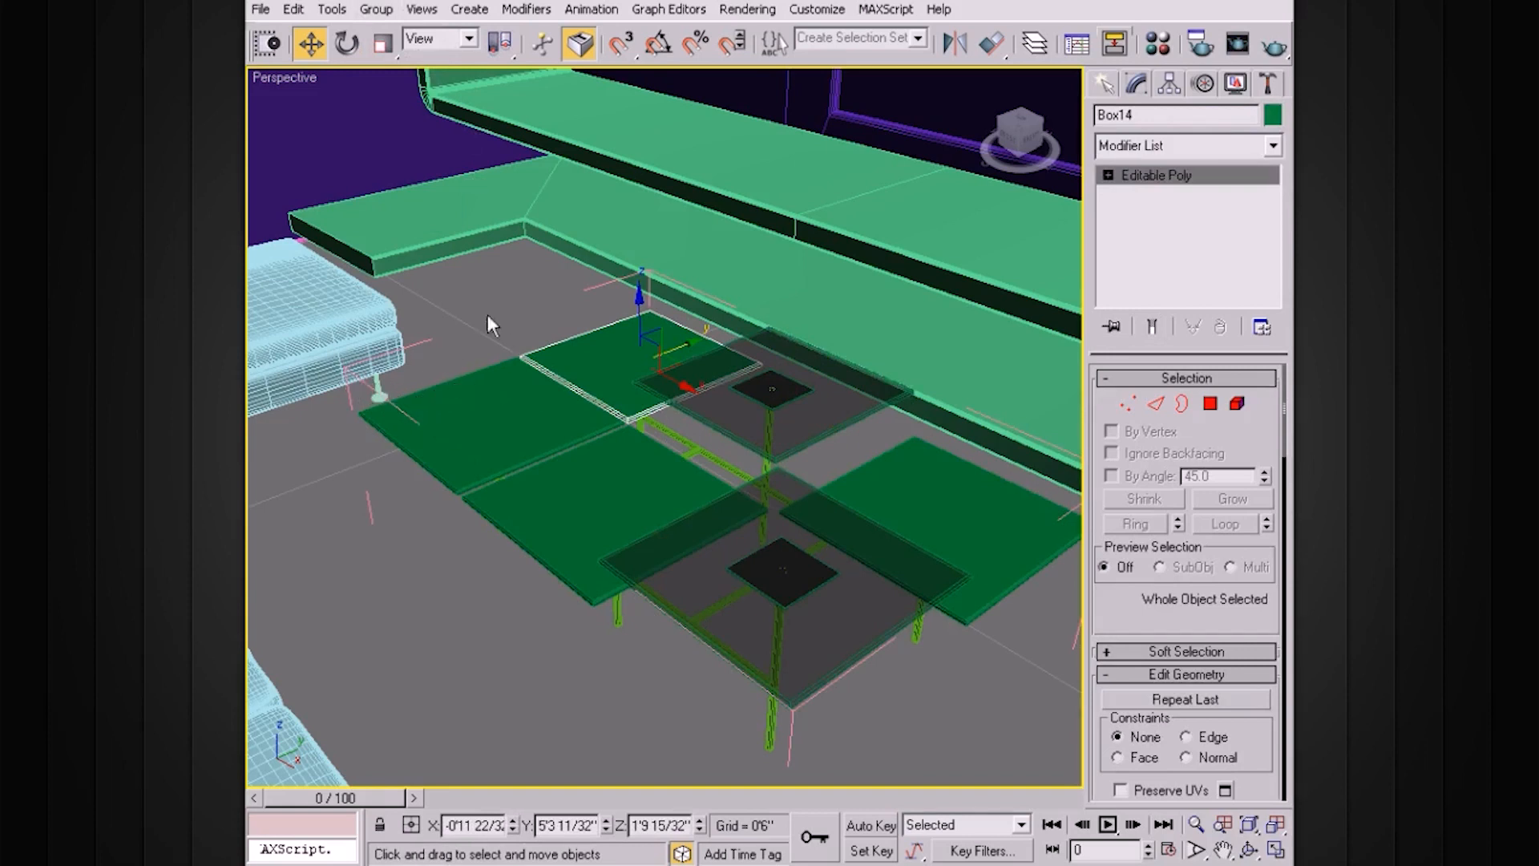
click(367, 11)
click(398, 102)
alt+middle_drag(696, 421, 705, 521)
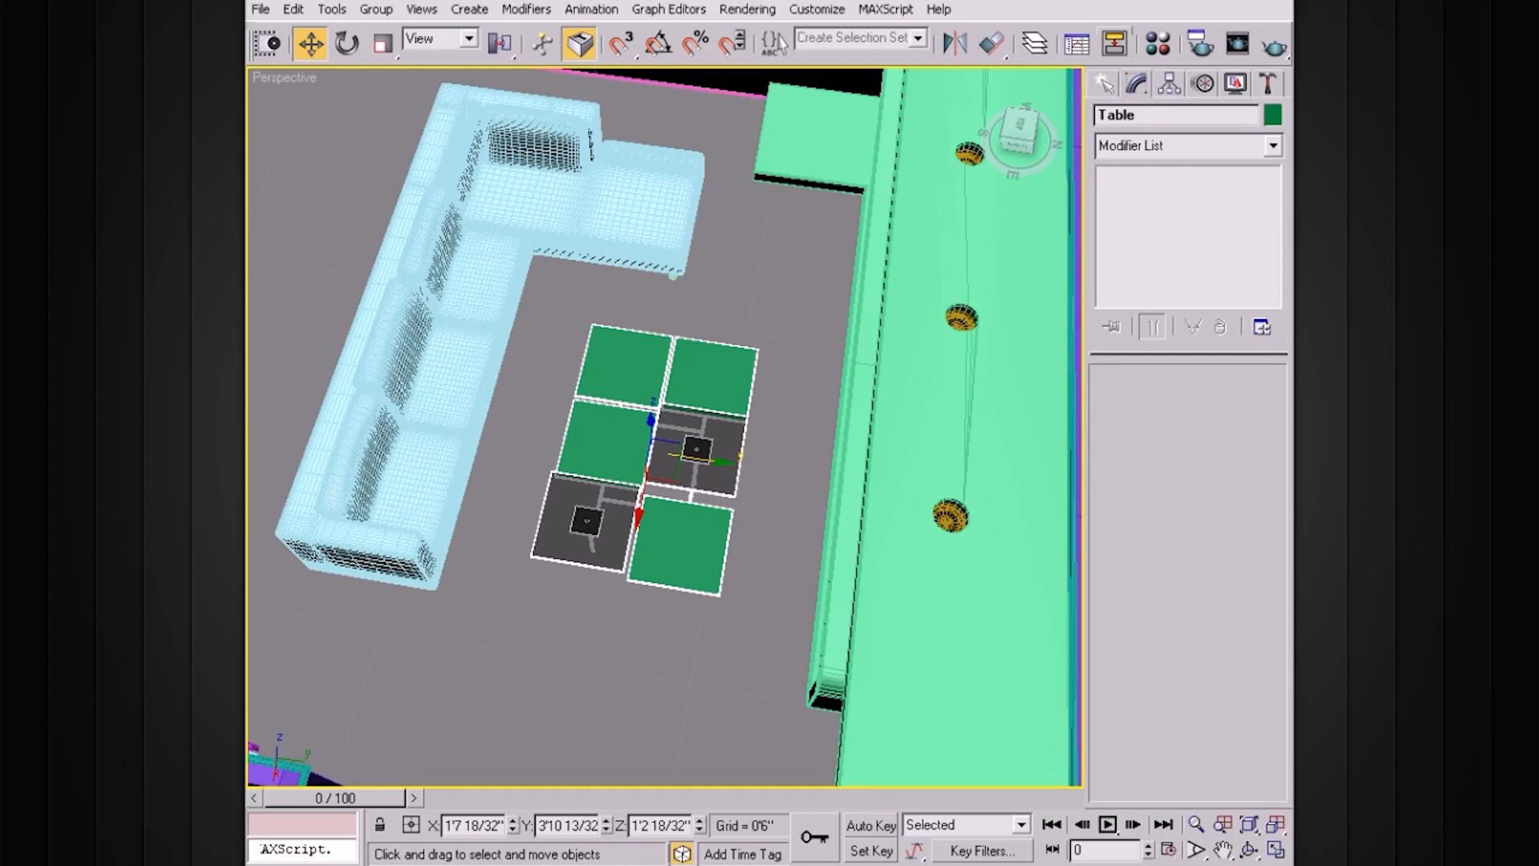
alt+middle_drag(791, 385, 664, 229)
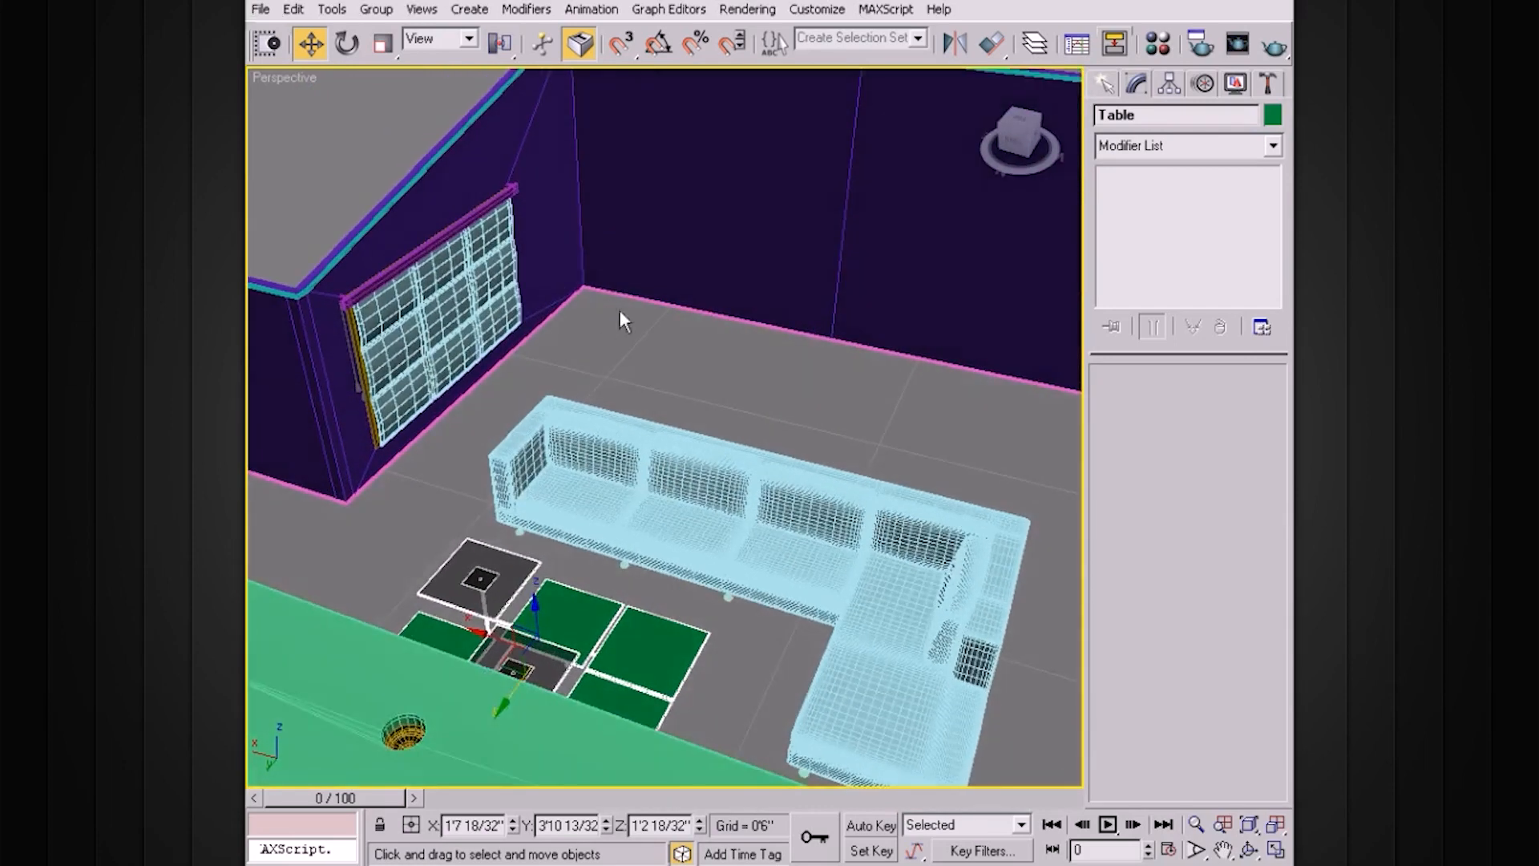
alt+middle_drag(595, 294, 656, 329)
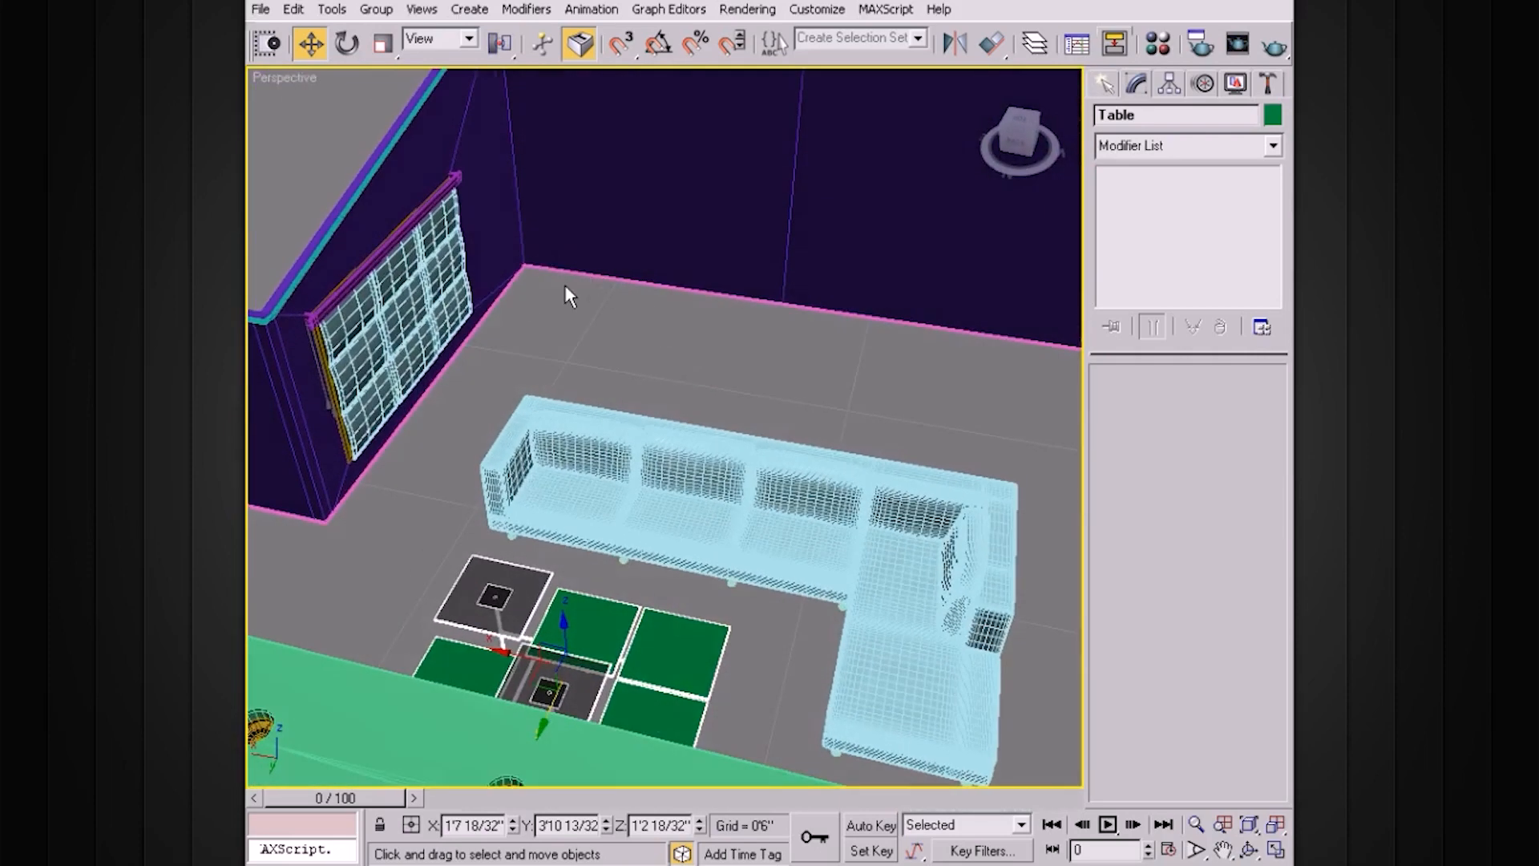
alt+middle_drag(546, 282, 790, 395)
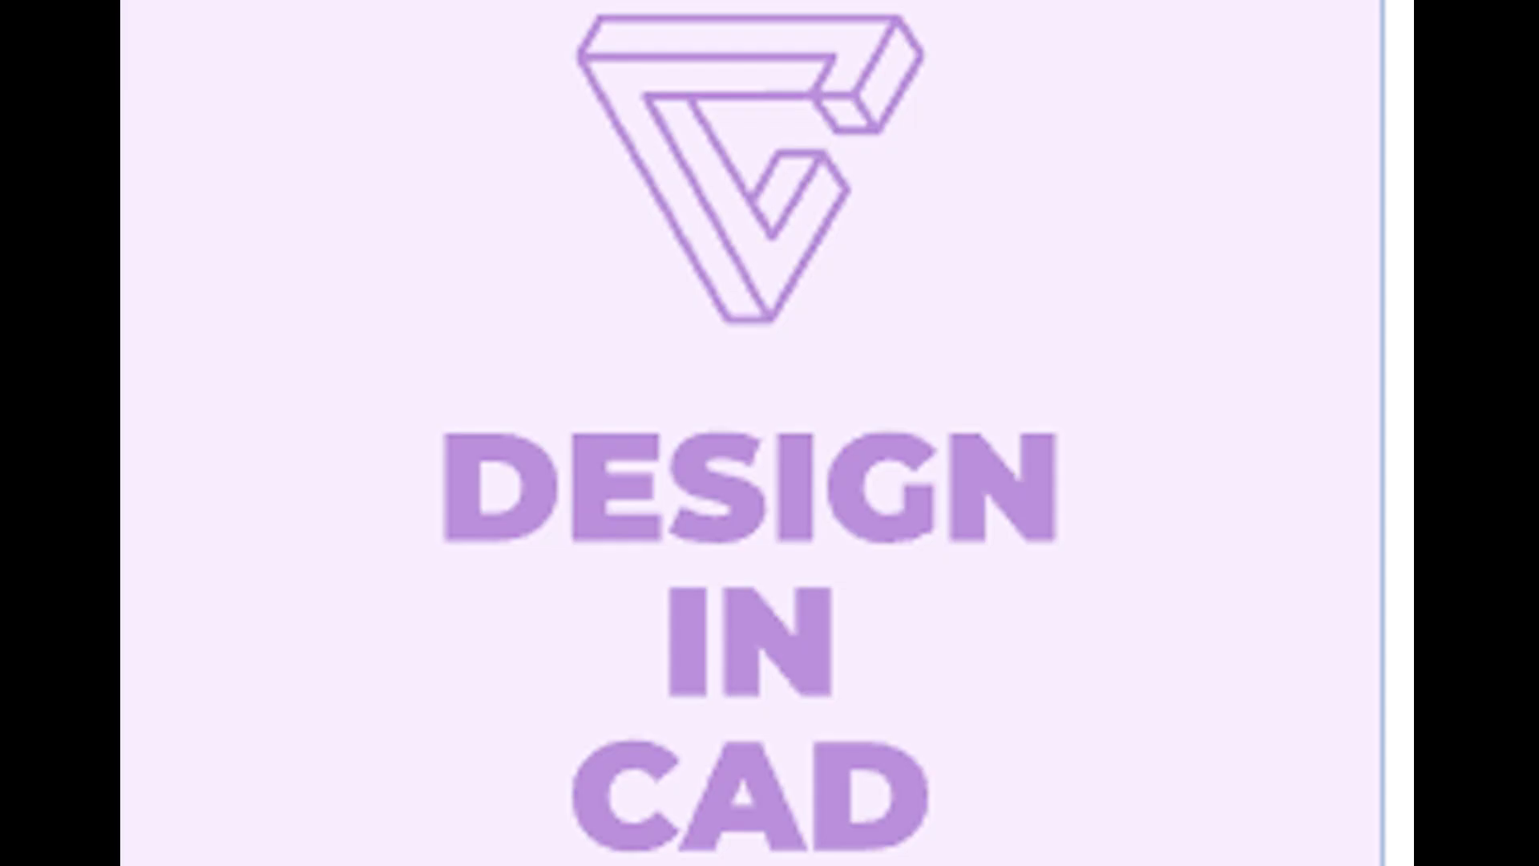